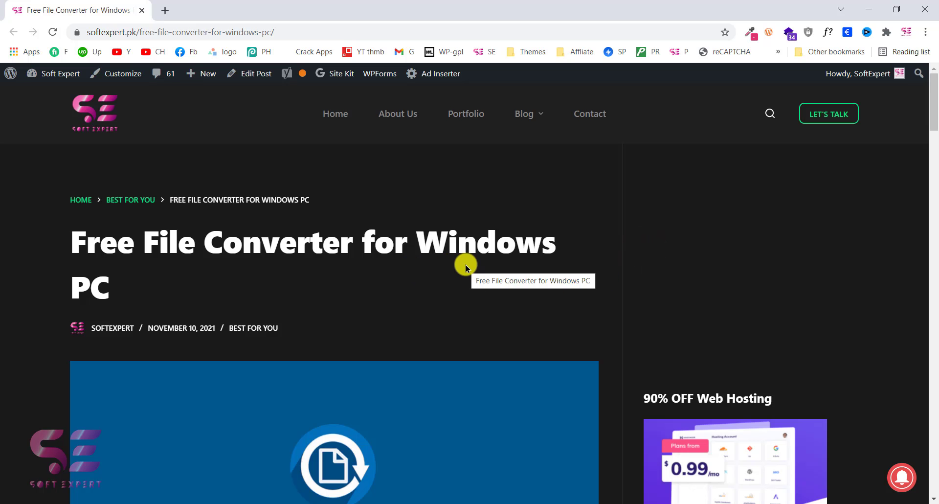
Start installing the FileConverter-1.2.3-x64 setup package from the Downloads folder
scroll(466, 265, "down", 15)
scroll(465, 265, "down", 1)
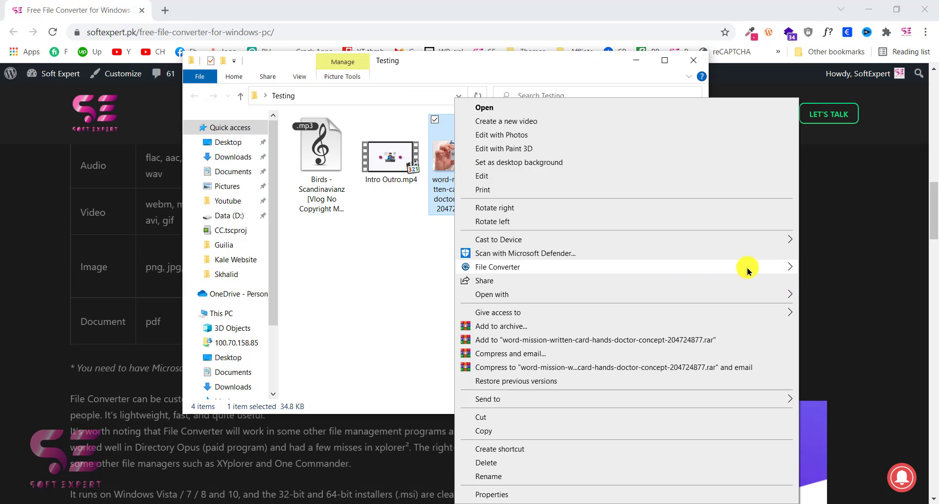
mouse_move(748, 266)
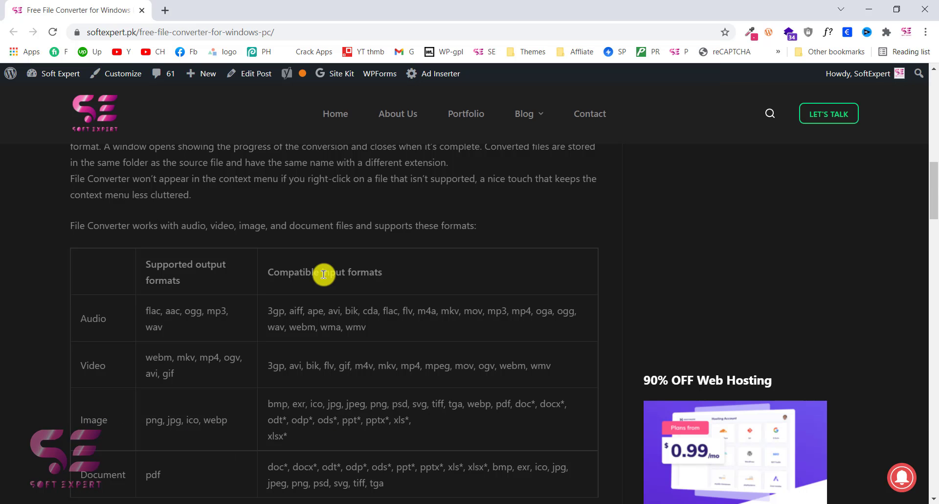
scroll(245, 178, "up", 7)
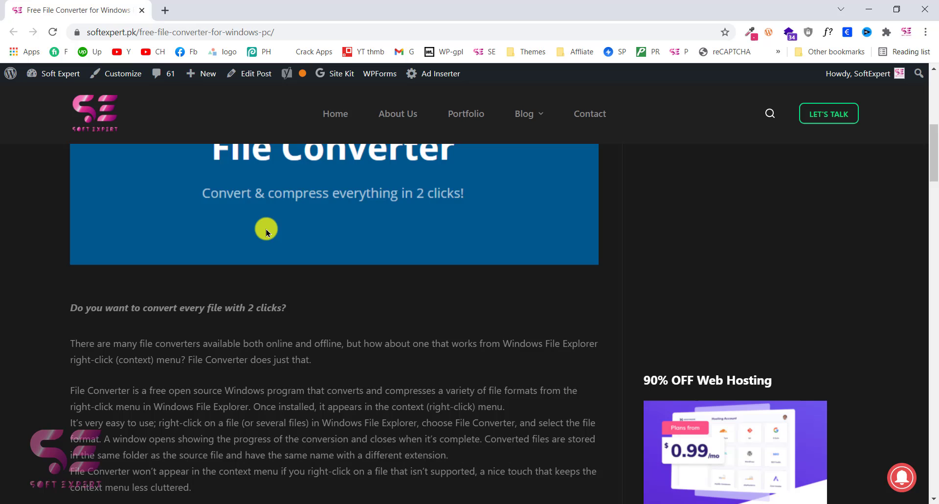
scroll(267, 232, "down", 10)
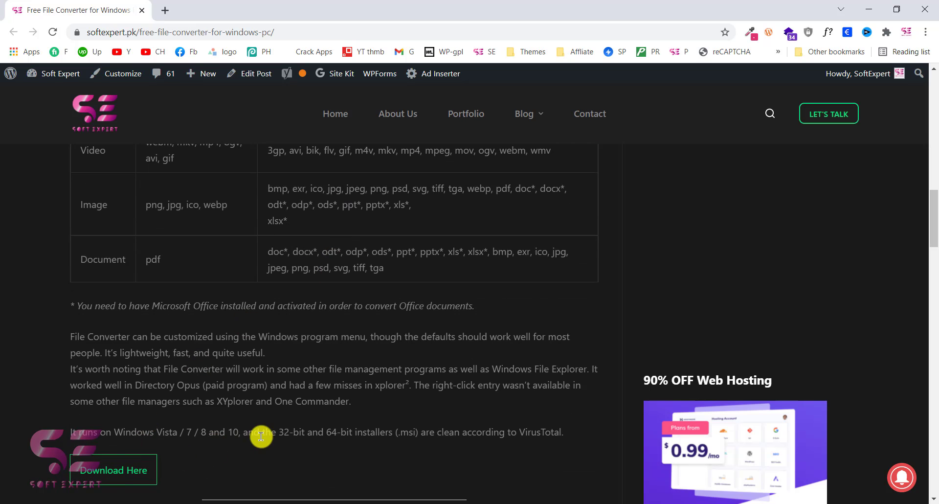
scroll(261, 435, "down", 6)
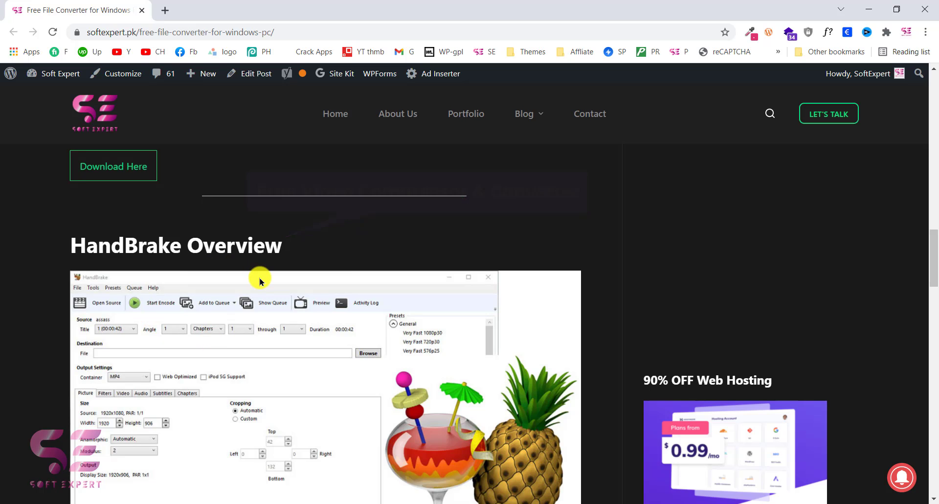
scroll(261, 281, "up", 3)
scroll(261, 281, "up", 10)
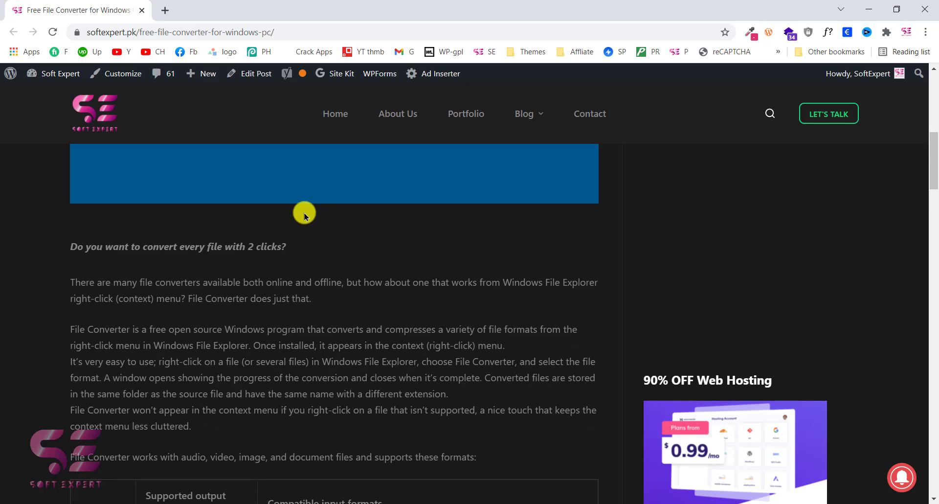
scroll(288, 220, "down", 8)
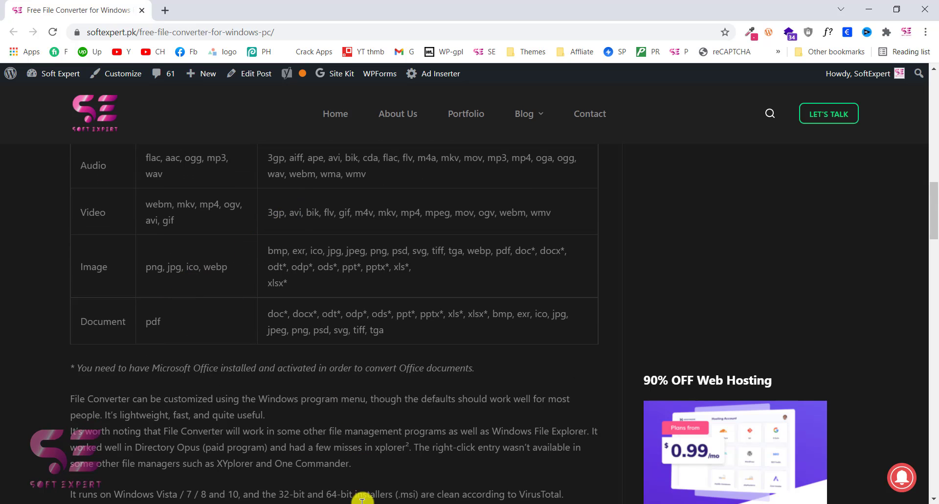
mouse_move(315, 501)
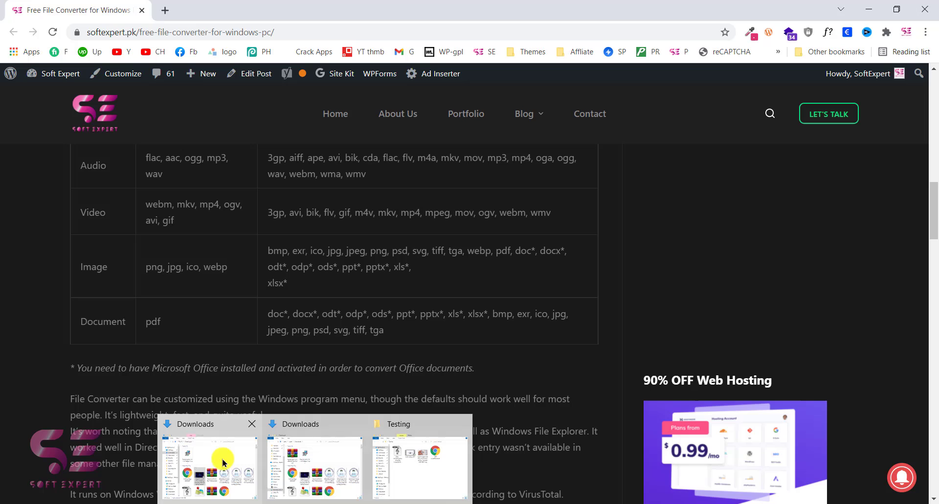
left_click(310, 471)
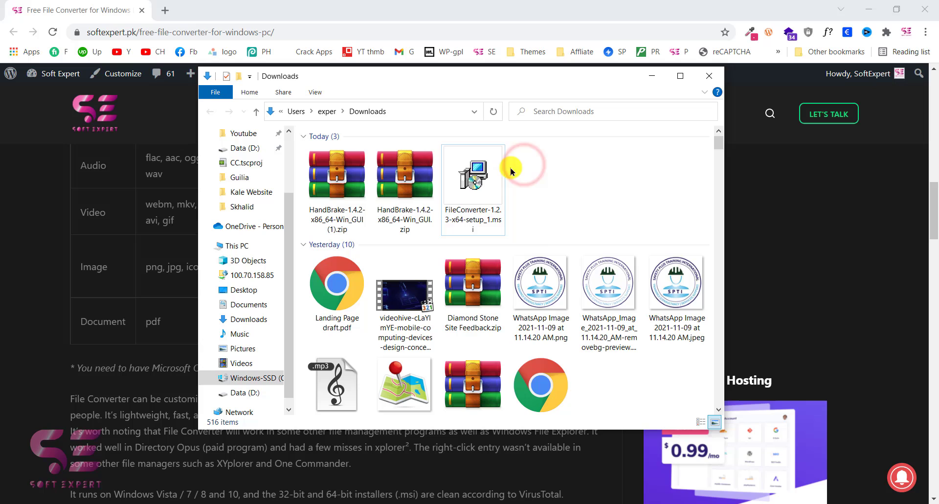
right_click(482, 182)
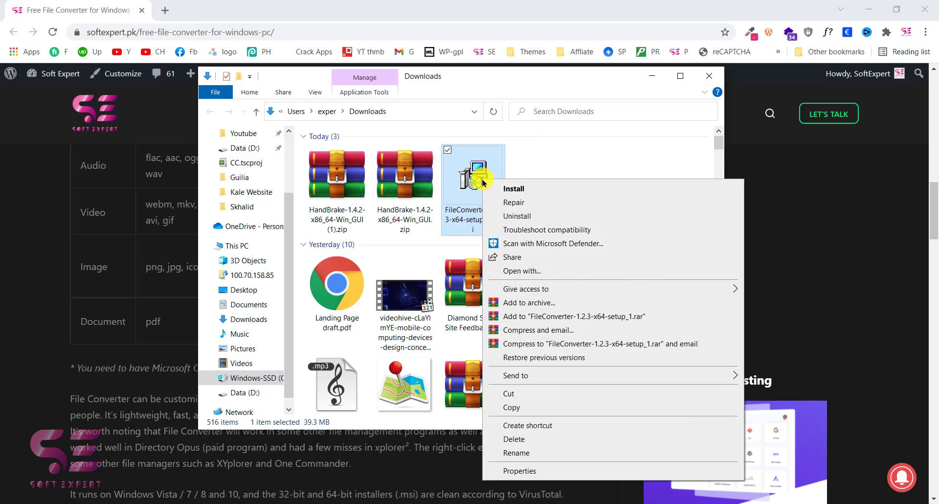
left_click(514, 189)
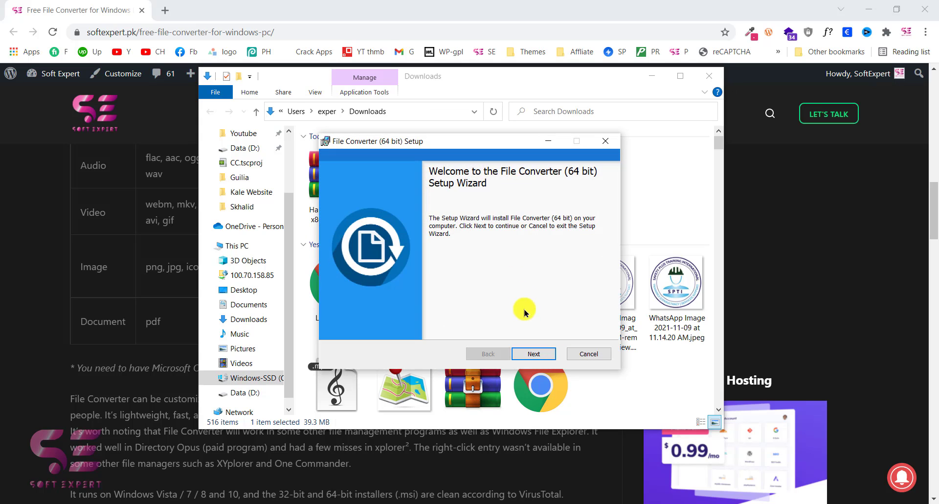
Accept the GNU licence and install into the default C:\Program Files\File Converter folder
left_click(526, 355)
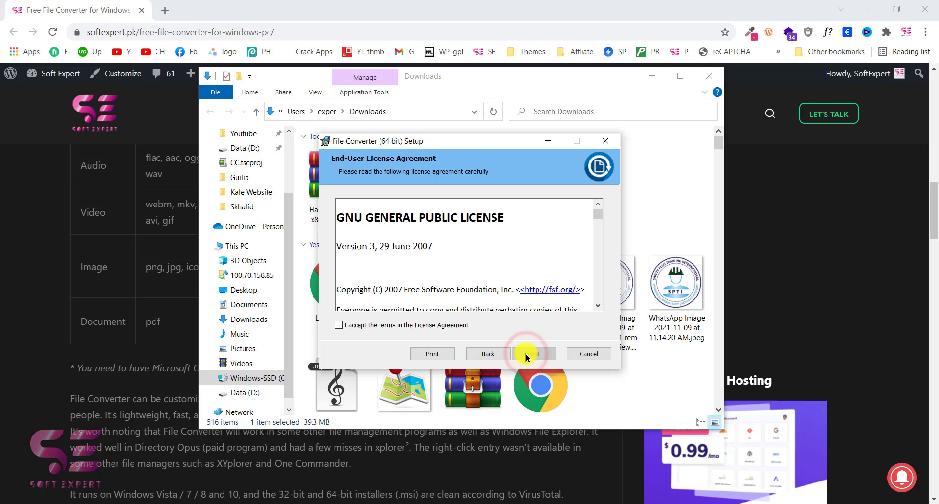
left_click(442, 326)
left_click(531, 354)
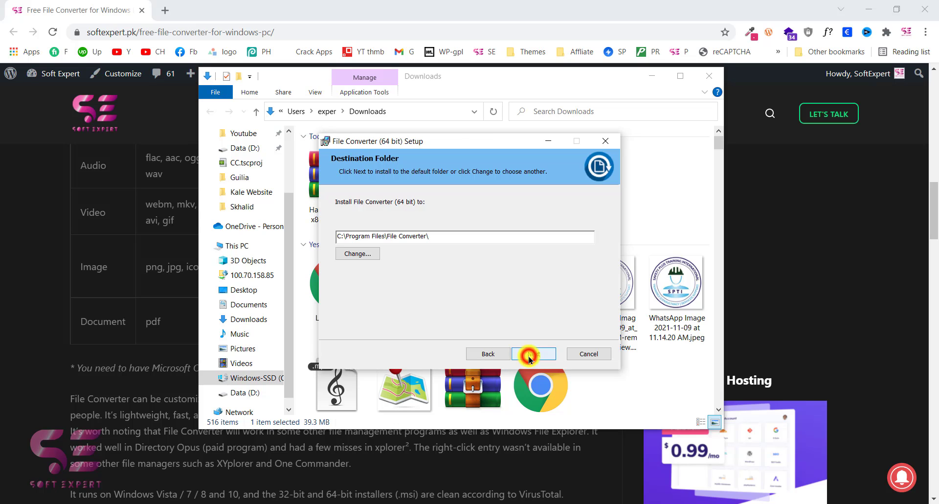
left_click(529, 355)
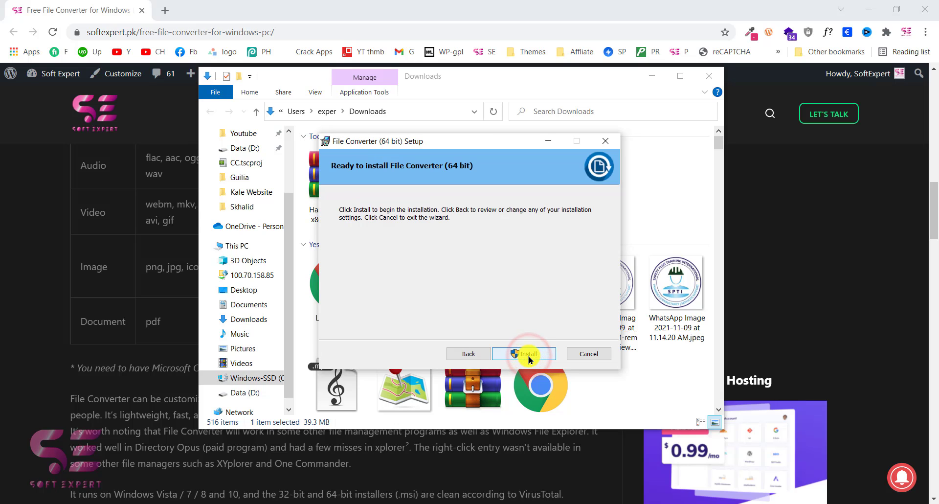
left_click(545, 357)
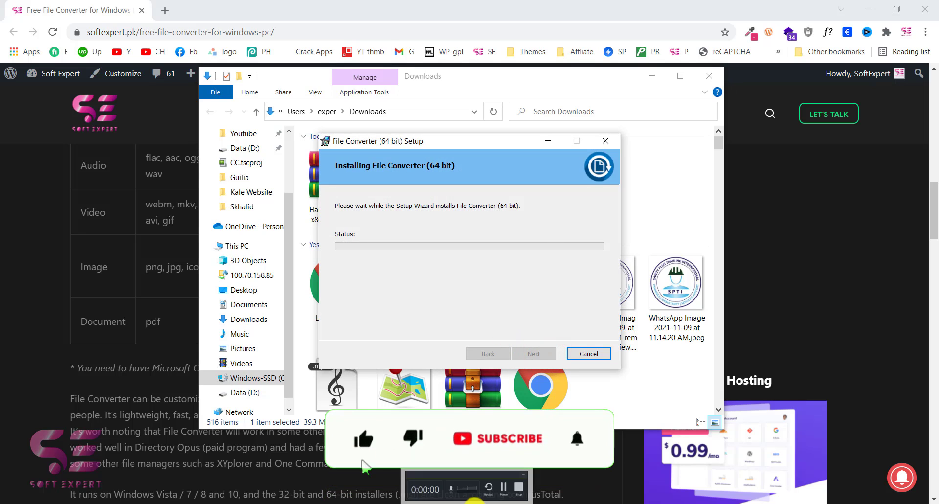
left_click(474, 499)
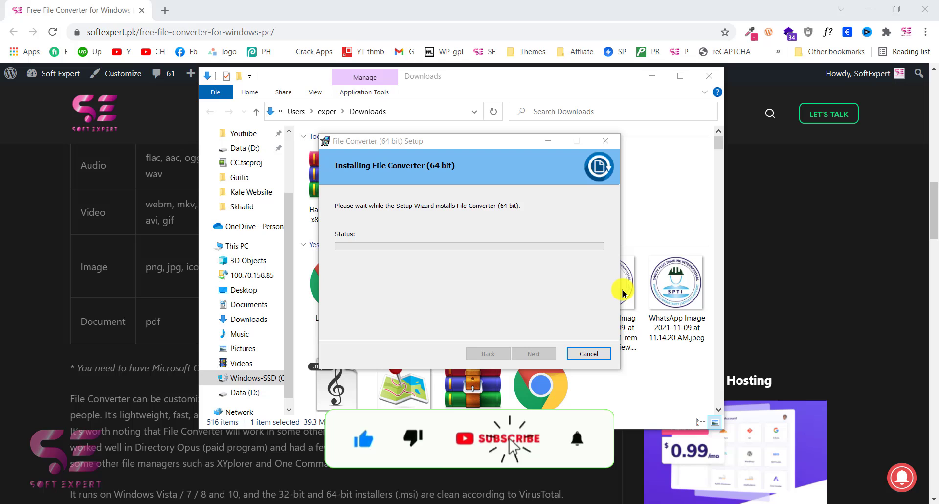
left_click(605, 285)
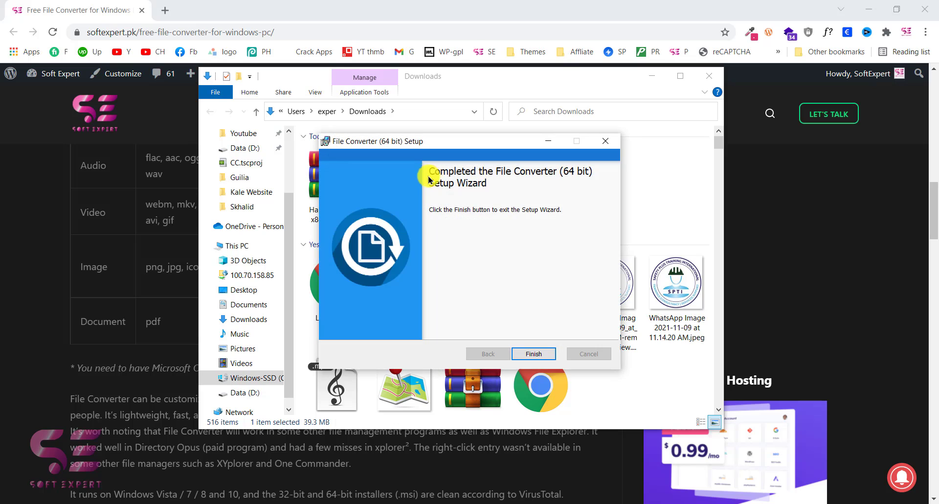
left_click(524, 354)
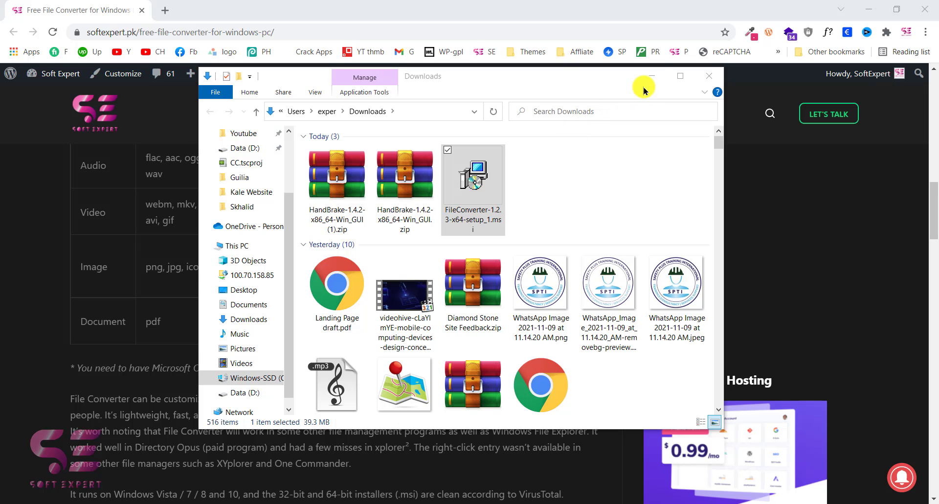
Switch to the Testing folder and preview File Converter's options for the sample JPG without converting
left_click(652, 77)
key("alt+Tab")
key("alt+Tab")
key("alt+Tab")
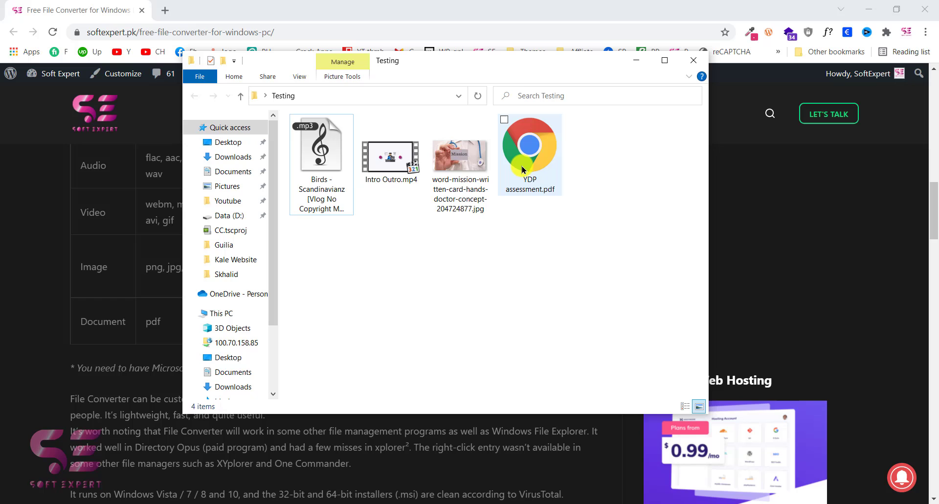
right_click(445, 169)
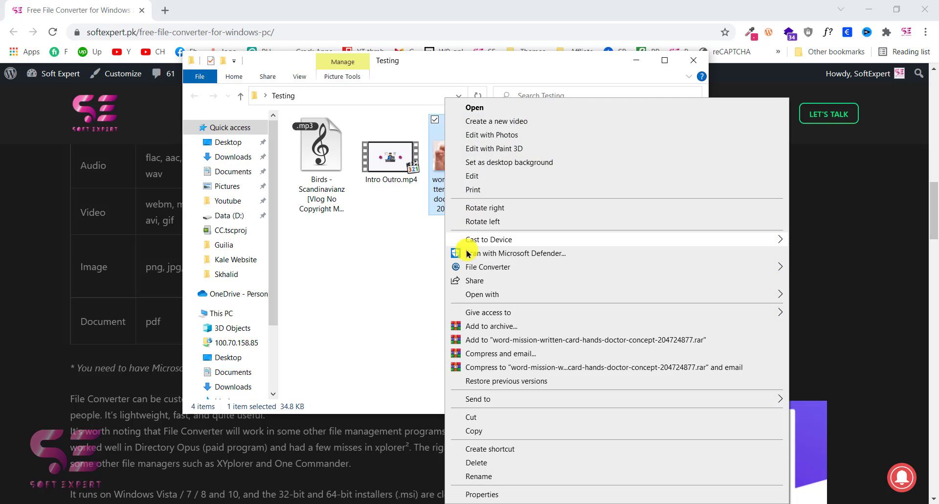
mouse_move(474, 267)
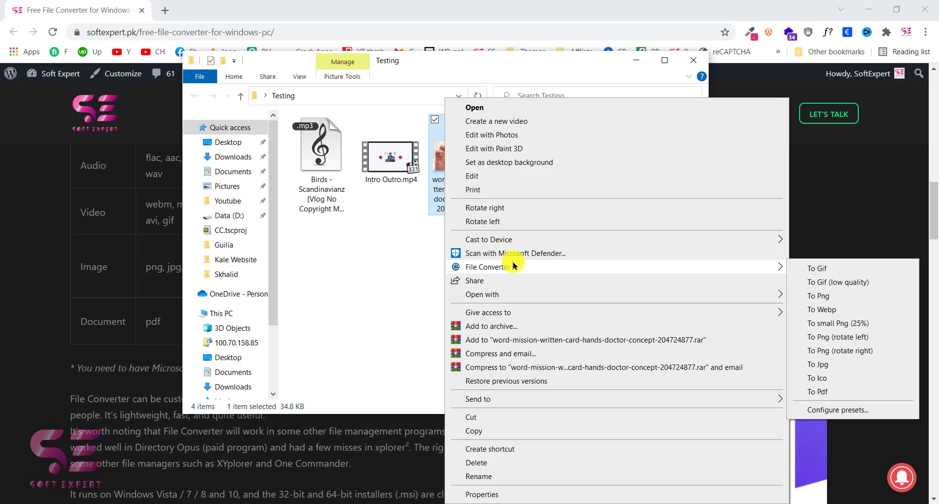
left_click(418, 243)
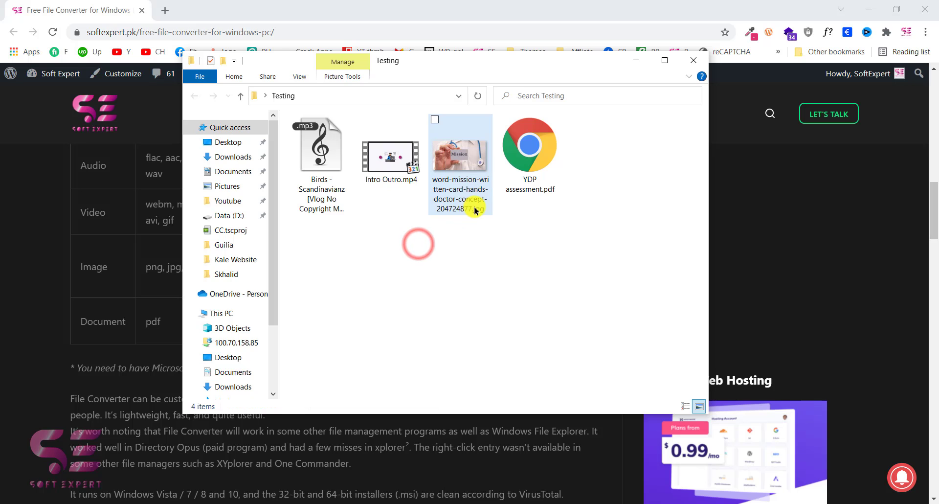
right_click(456, 171)
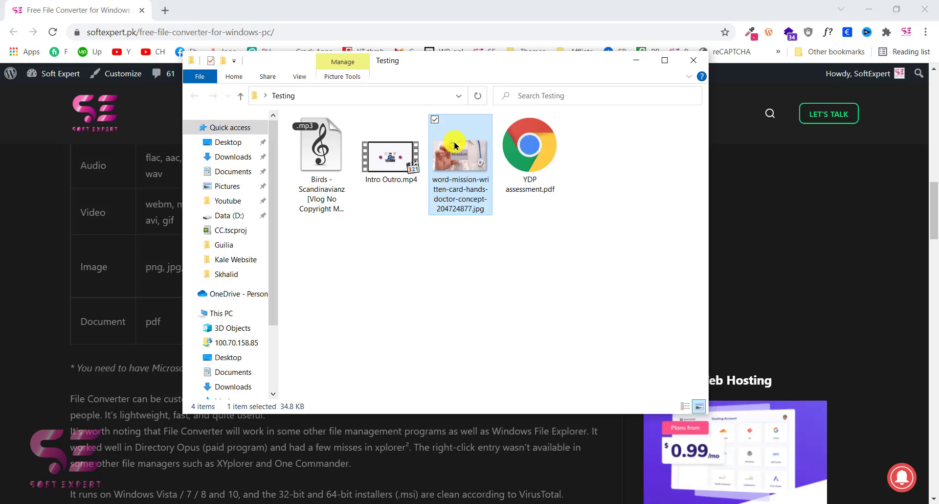
mouse_move(748, 270)
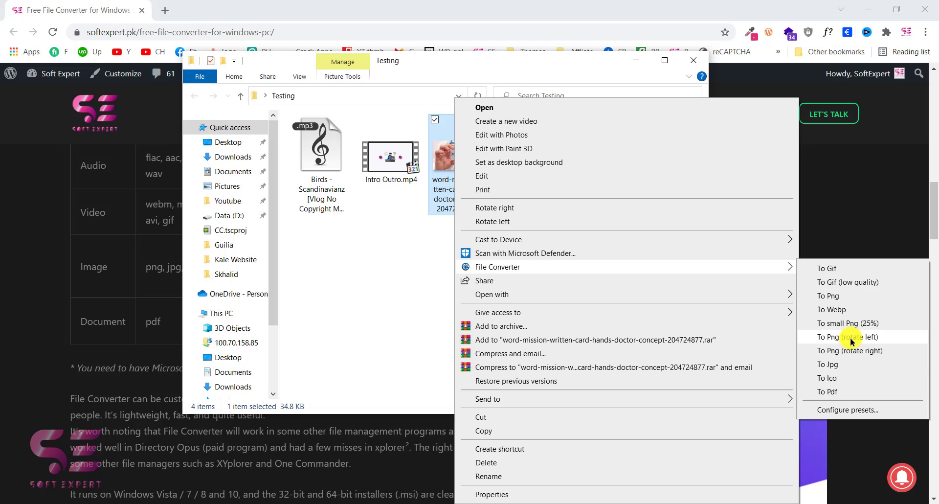
left_click(416, 279)
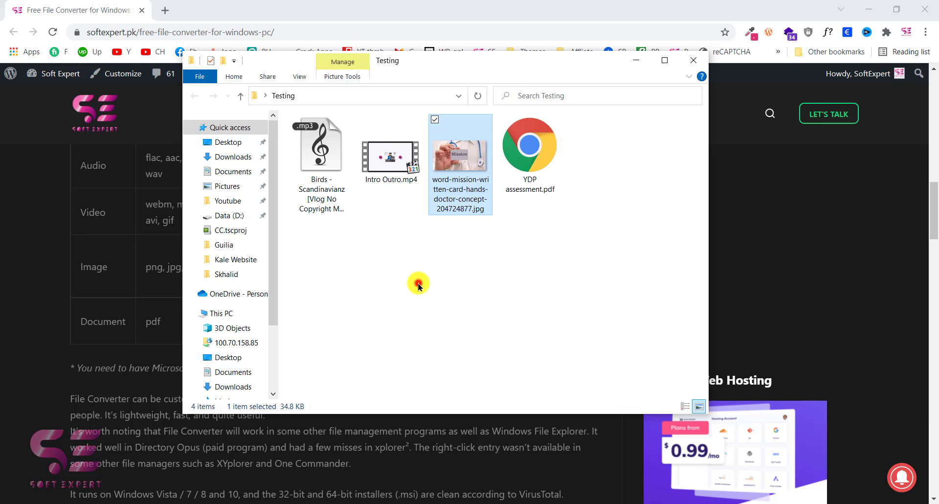
Convert the sample JPG to a 25% PNG (200 x 113), then close the converter window
right_click(463, 149)
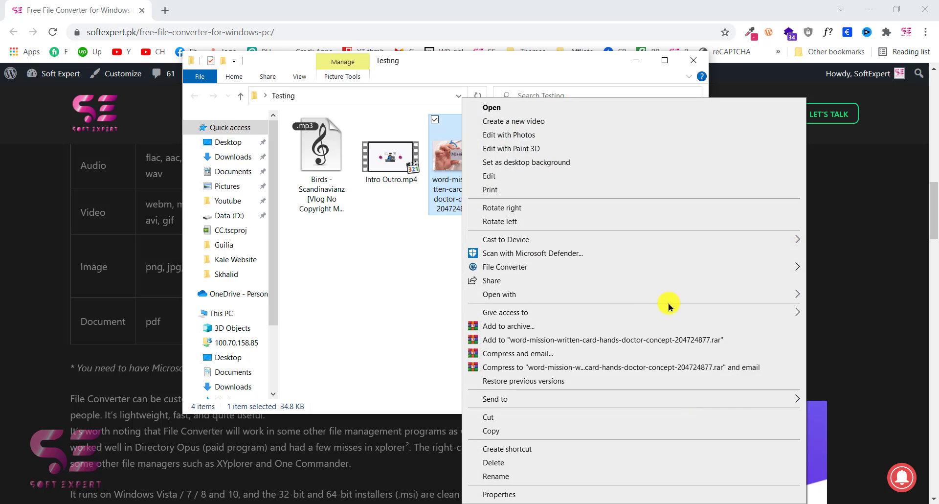
mouse_move(780, 267)
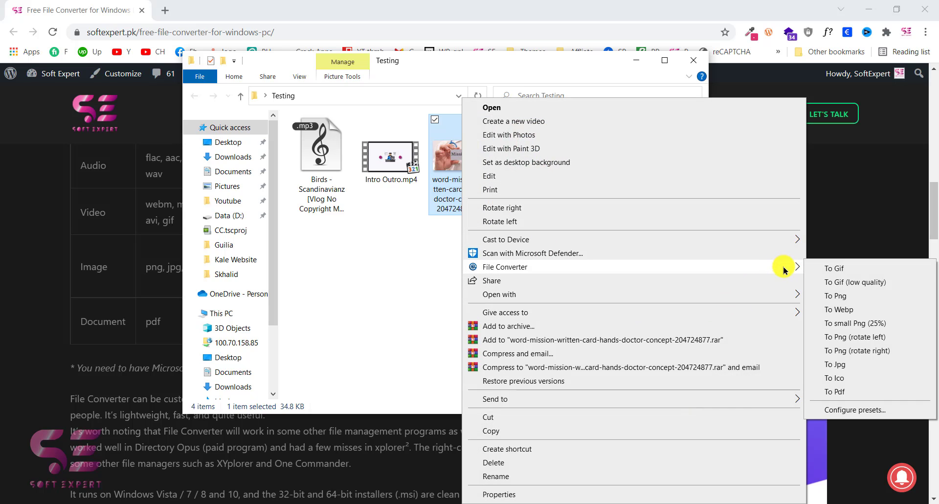
left_click(867, 321)
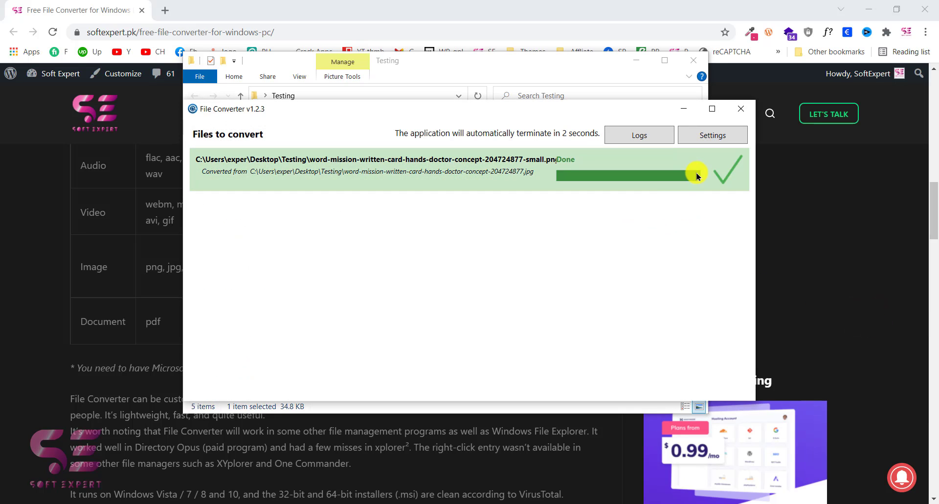
left_click(742, 113)
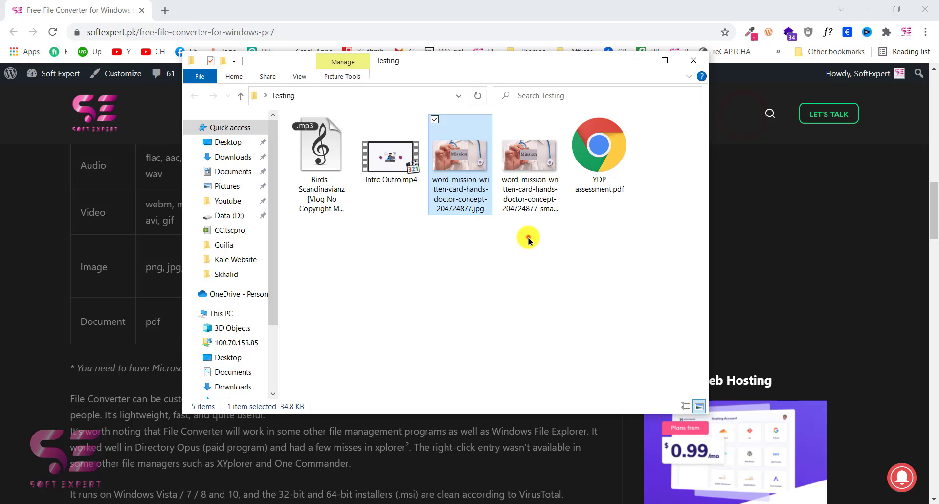
left_click(527, 237)
mouse_move(527, 160)
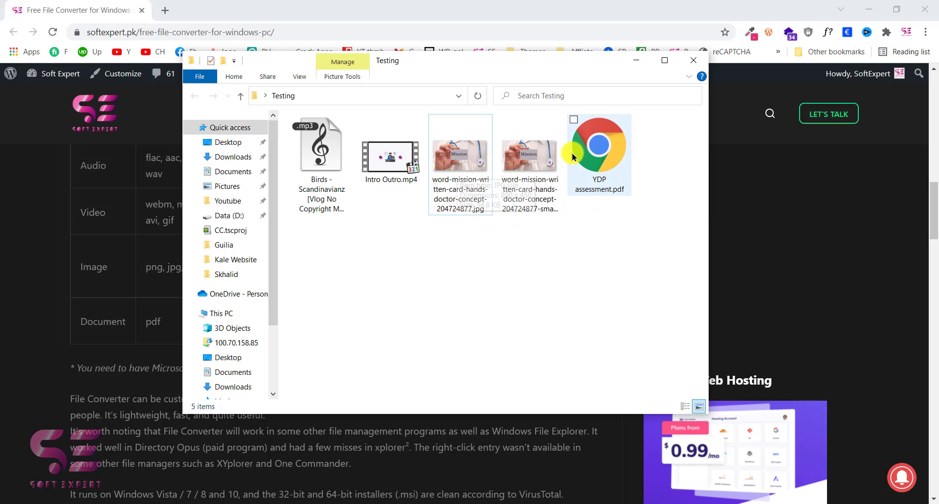
Convert Intro Outro.mp4 to MP3 and select the resulting 390 KB Intro Outro.mp3
left_click(390, 162)
right_click(392, 162)
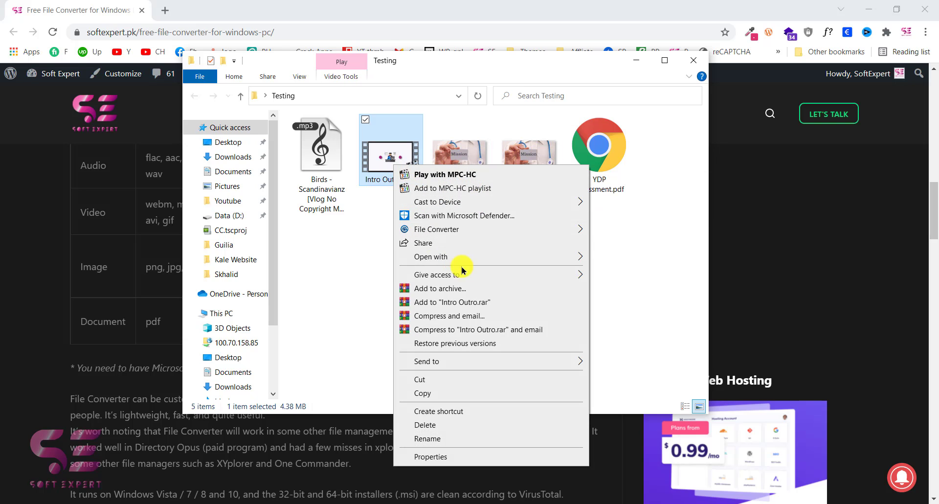
mouse_move(477, 230)
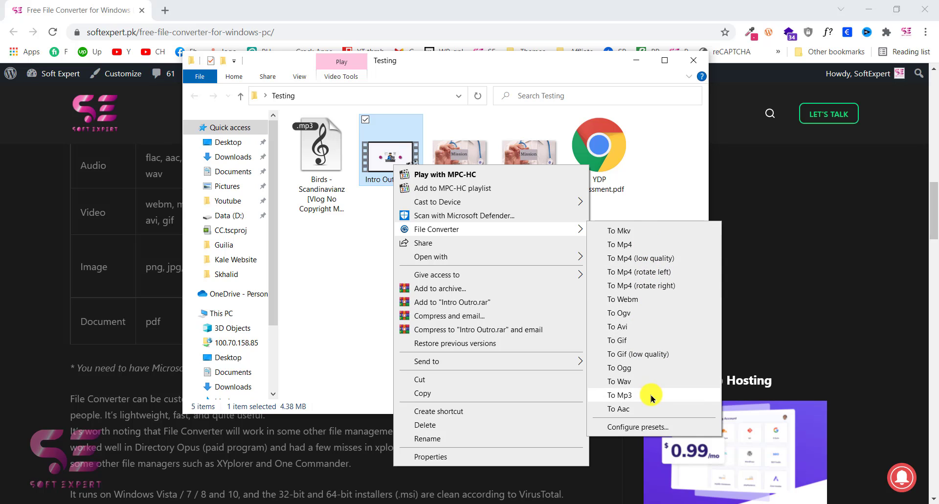
left_click(621, 393)
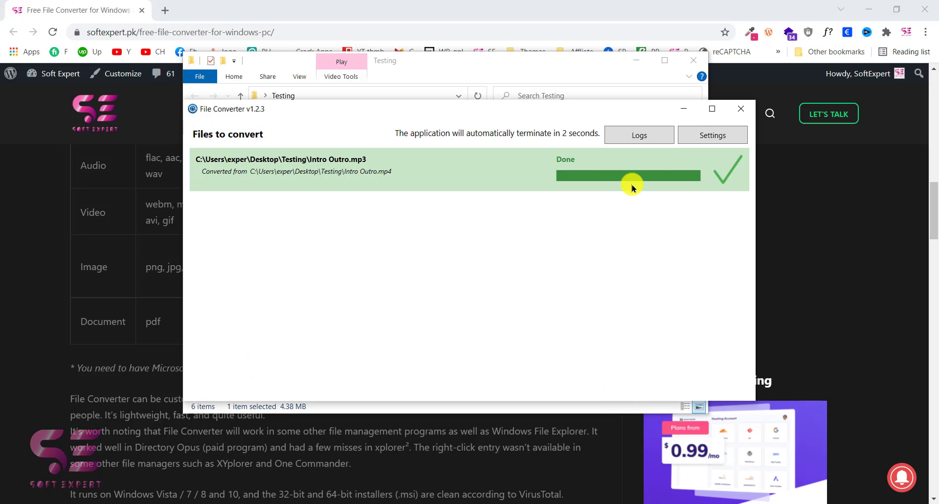
left_click(736, 109)
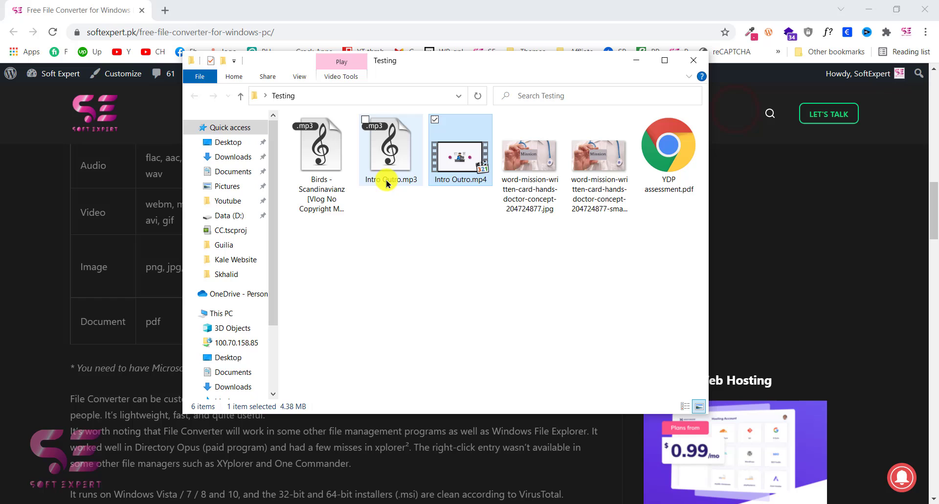
left_click(375, 152)
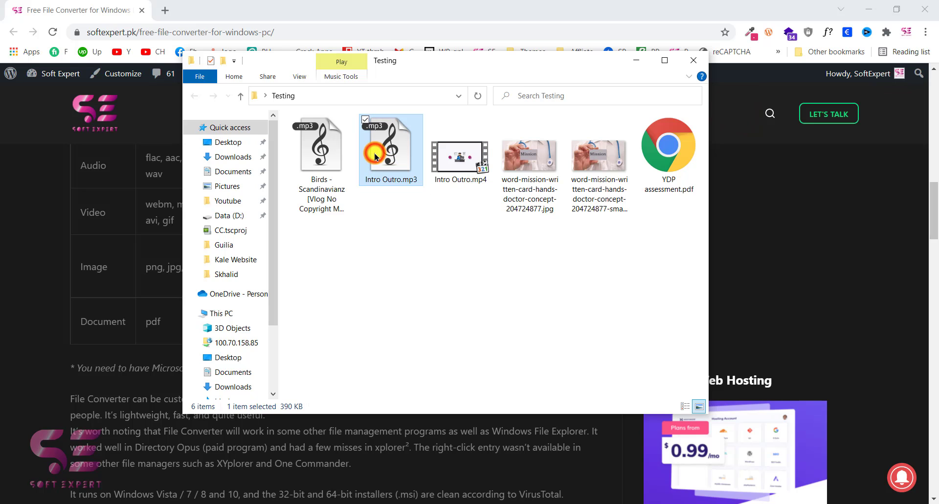
Look over the audio conversion formats File Converter offers for the Birds mp3
left_click(311, 161)
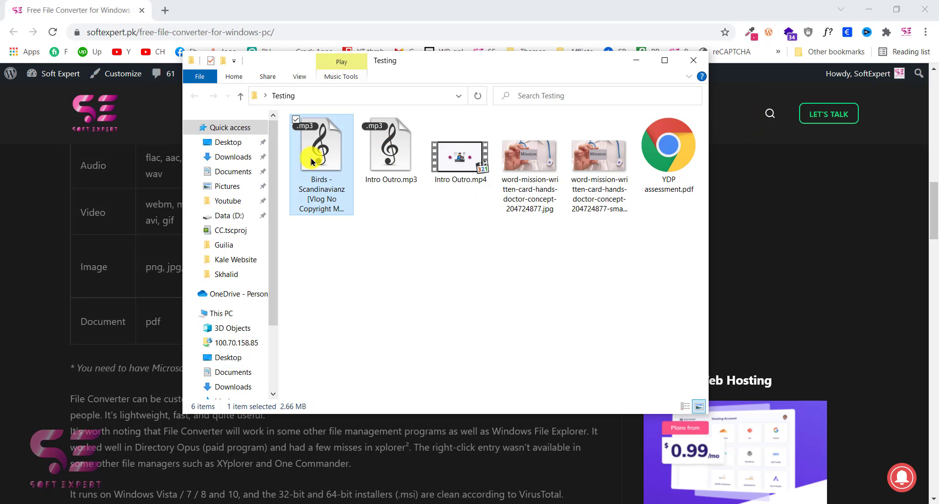
right_click(311, 158)
mouse_move(526, 237)
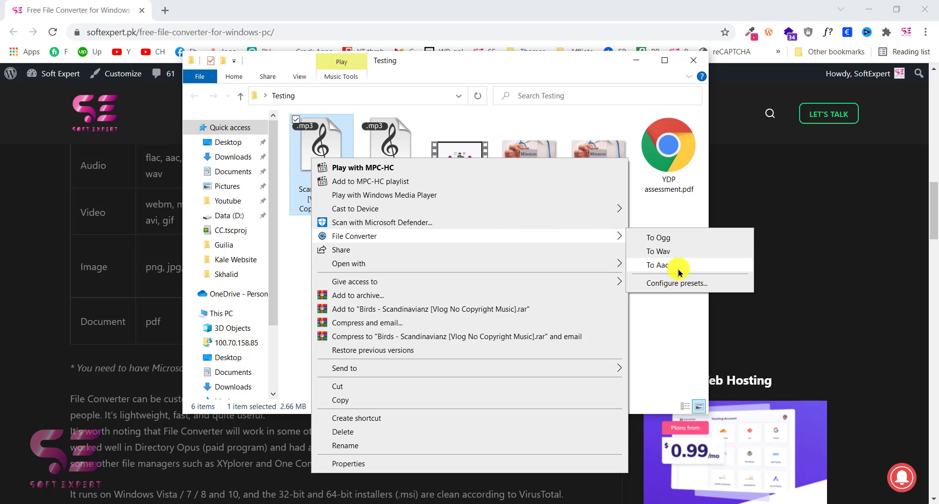
Convert YDP assessment.pdf into paged PNG images
right_click(674, 152)
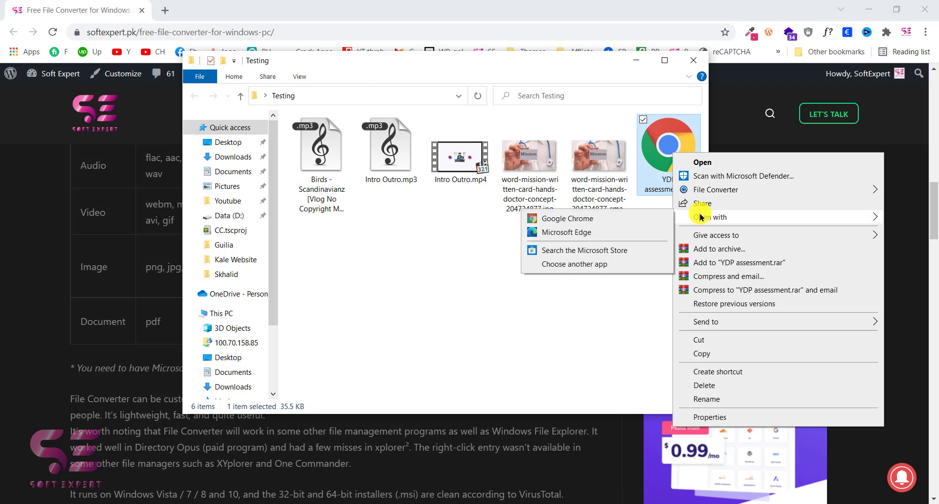
mouse_move(778, 189)
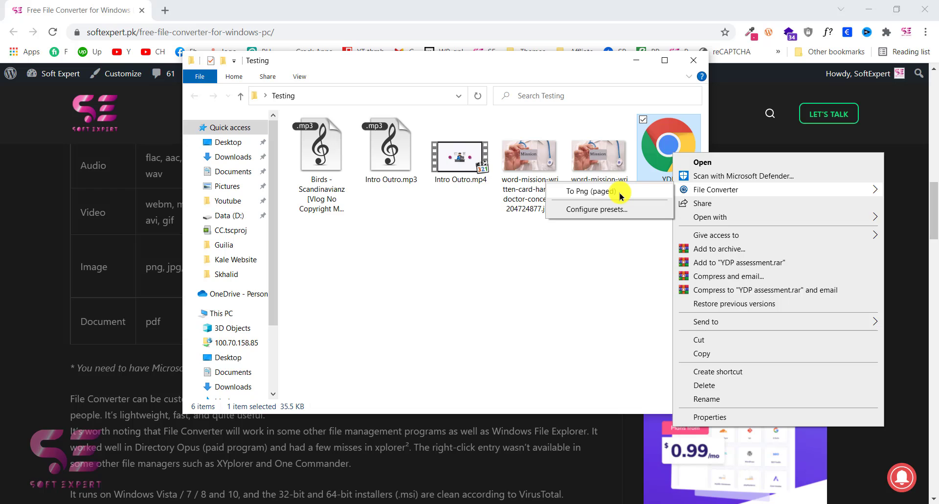
left_click(583, 191)
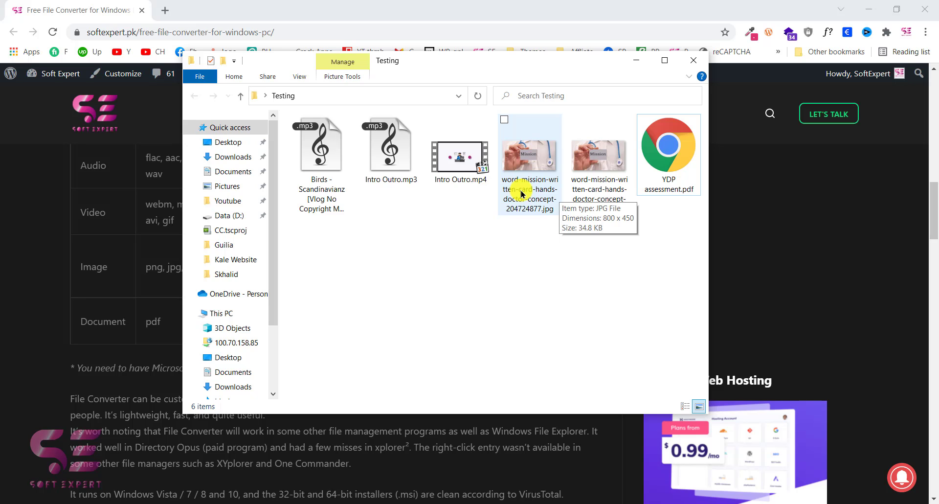
Bring the Chrome article forward and read down to HandBrake's system requirements and download link
left_click(29, 254)
scroll(240, 270, "down", 6)
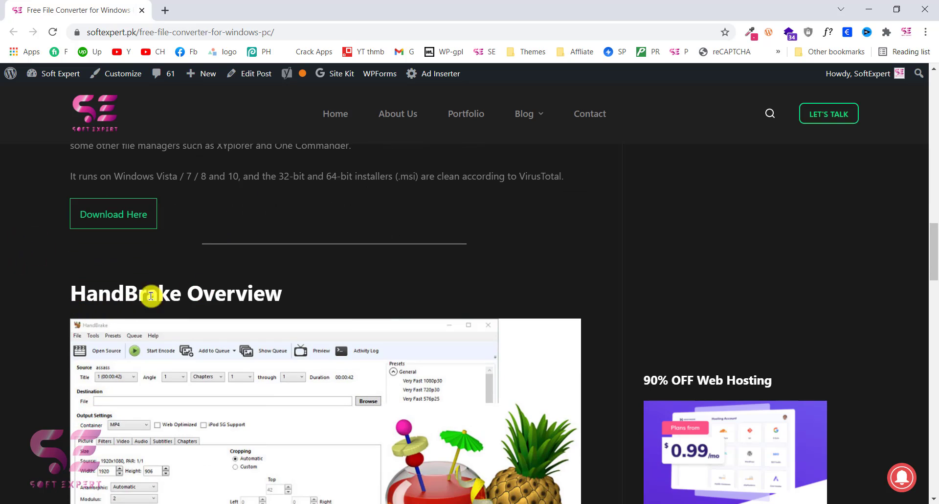
scroll(234, 292, "down", 3)
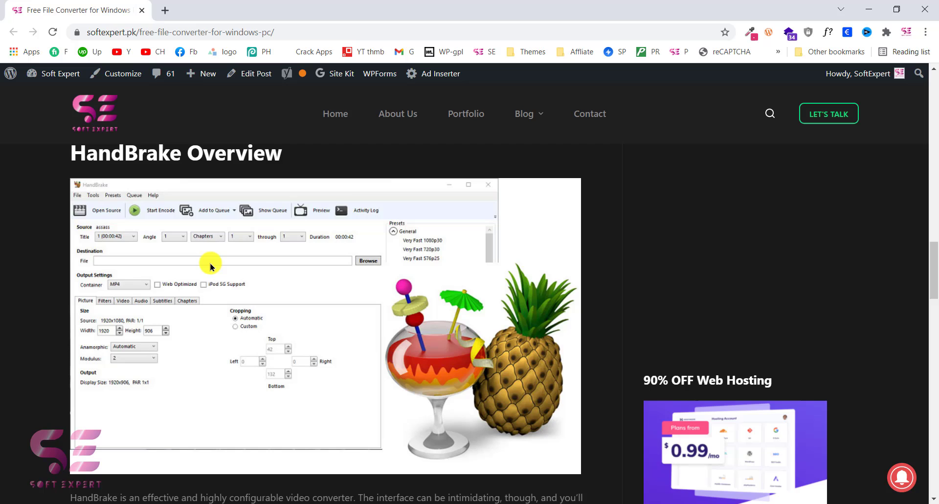
scroll(318, 313, "up", 1)
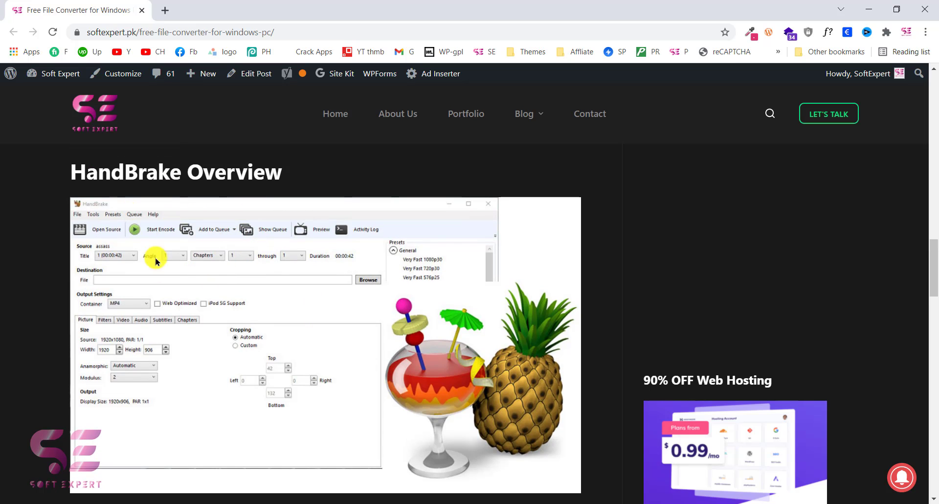
scroll(236, 309, "down", 10)
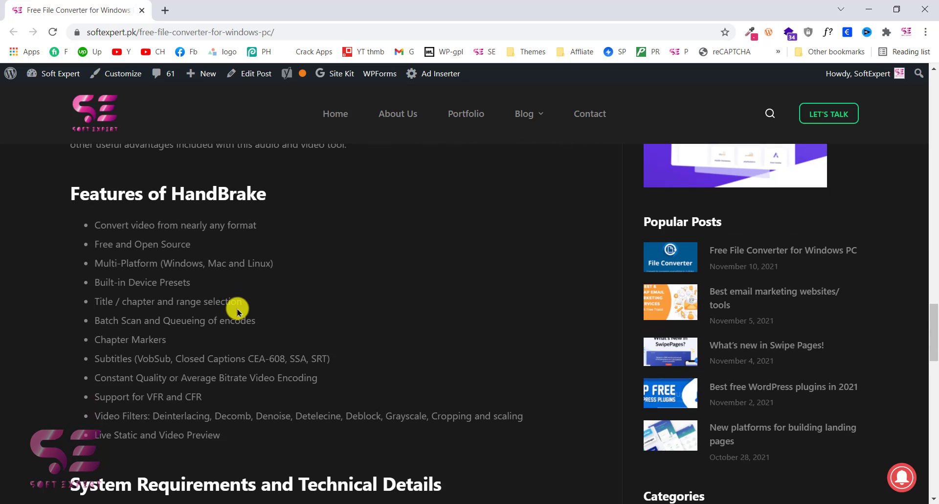
scroll(215, 342, "down", 4)
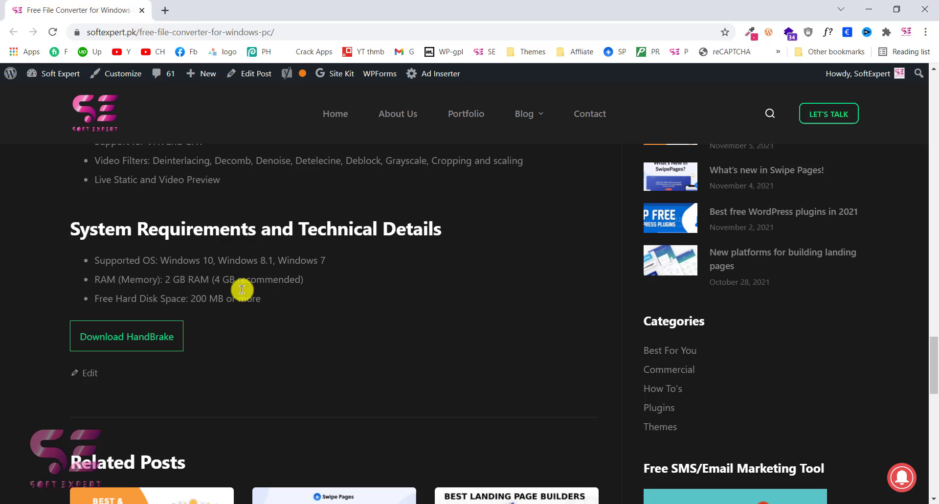
Extract the HandBrake folder from the HandBrake zip into Downloads and open it
left_click(315, 503)
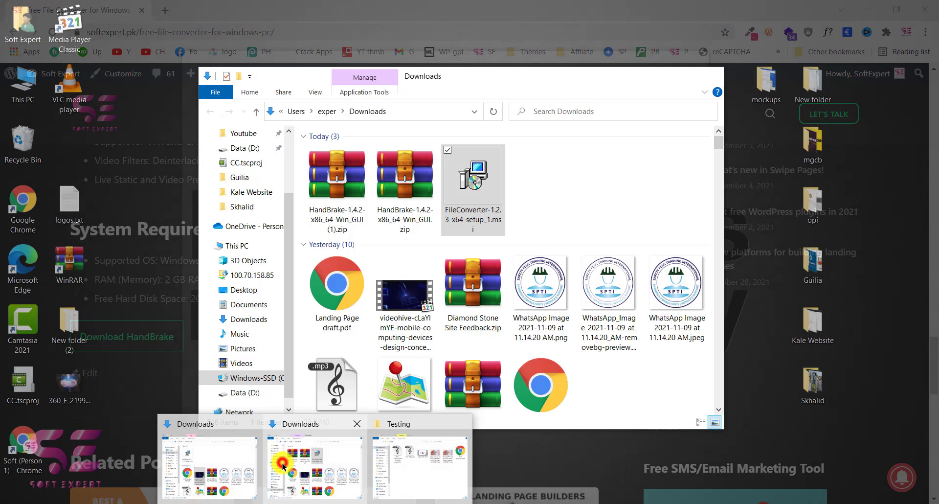
left_click(293, 481)
left_click(391, 195)
right_click(391, 196)
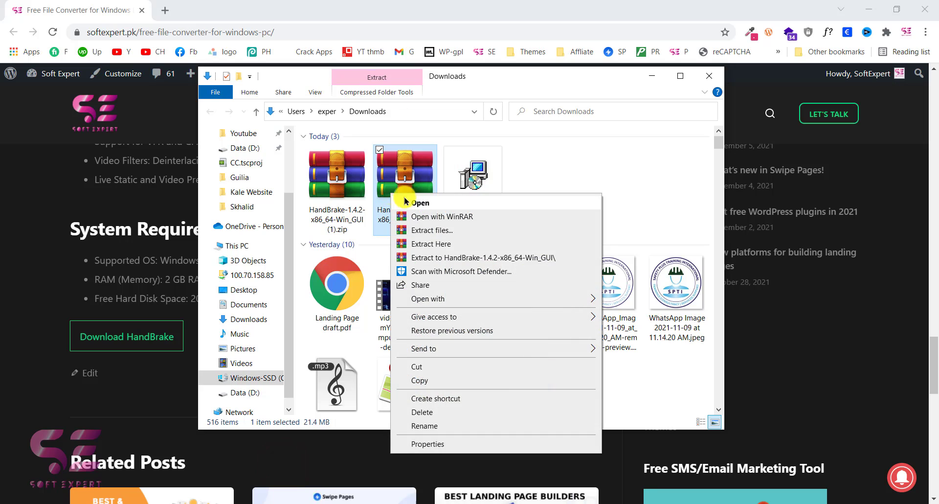
left_click(413, 204)
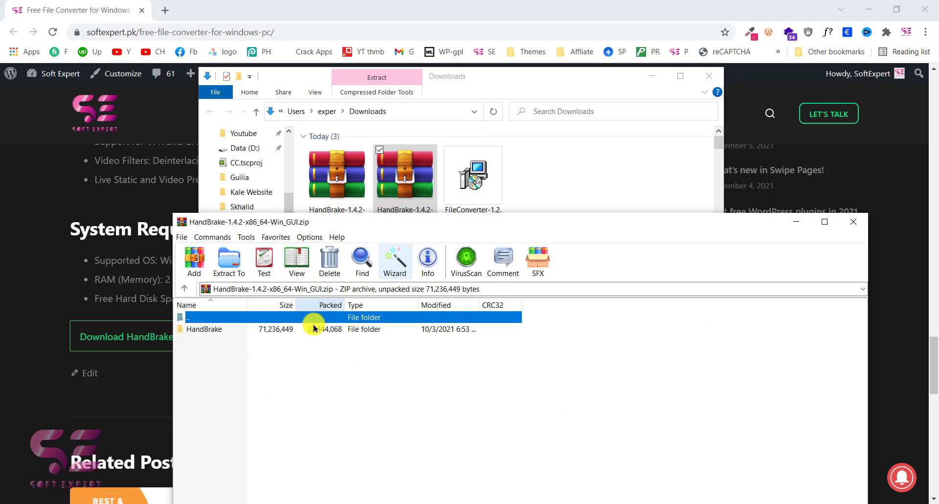
left_click_drag(212, 330, 545, 185)
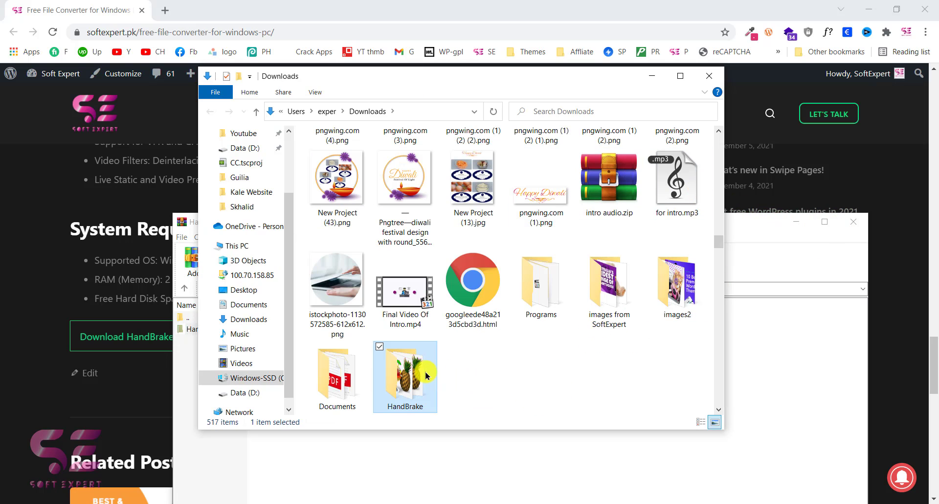
double_click(423, 375)
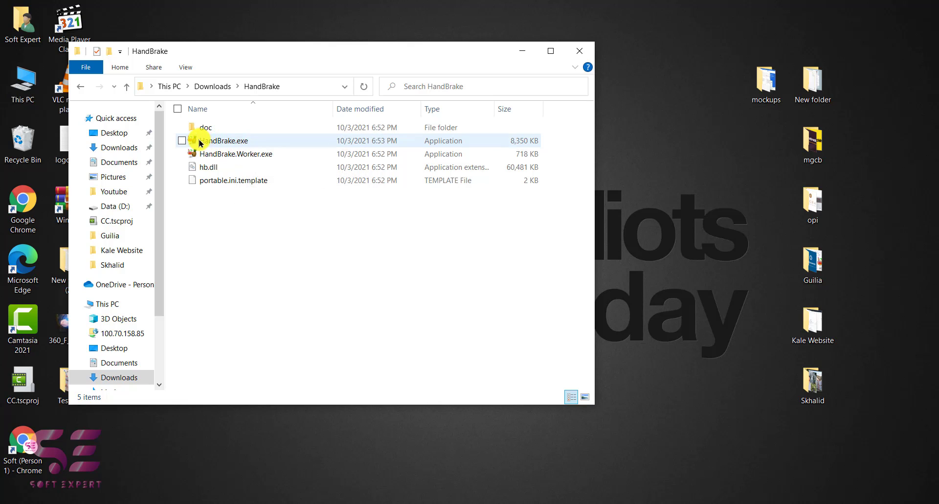
Launch HandBrake.exe and decline automatic update checks, returning to File Explorer
double_click(223, 141)
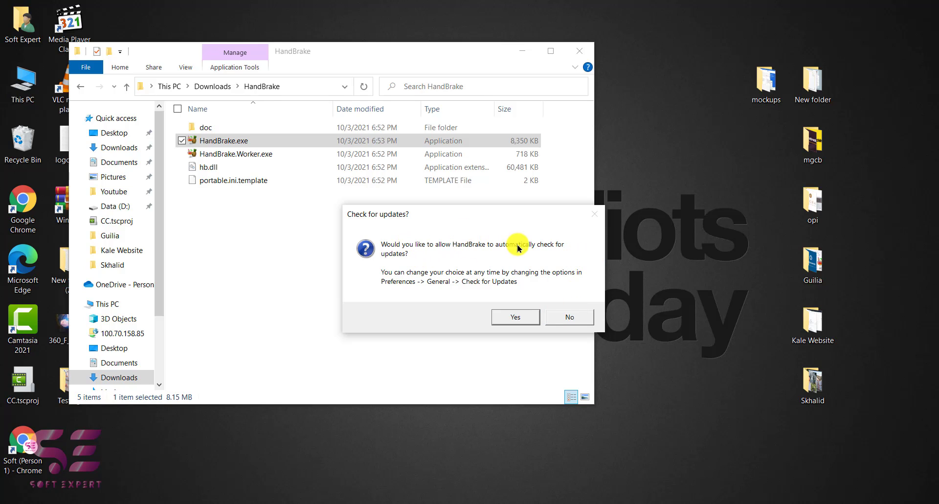
left_click(569, 317)
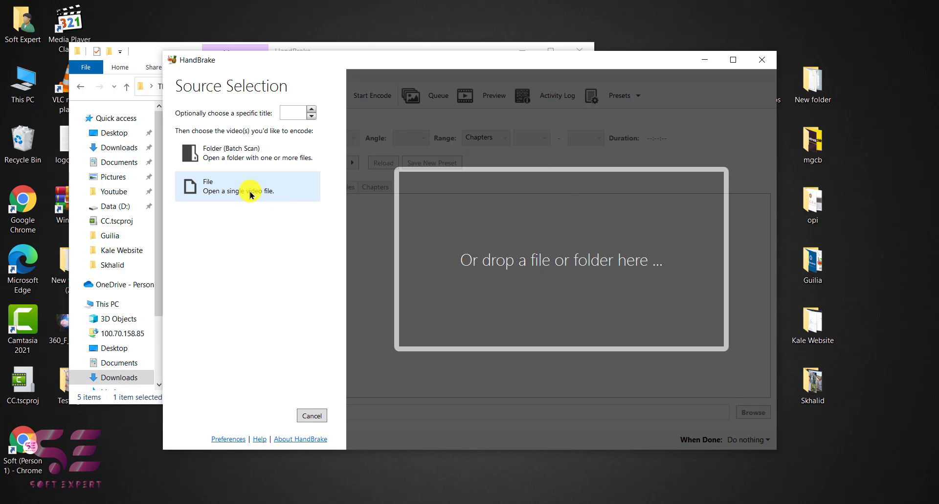
left_click(318, 502)
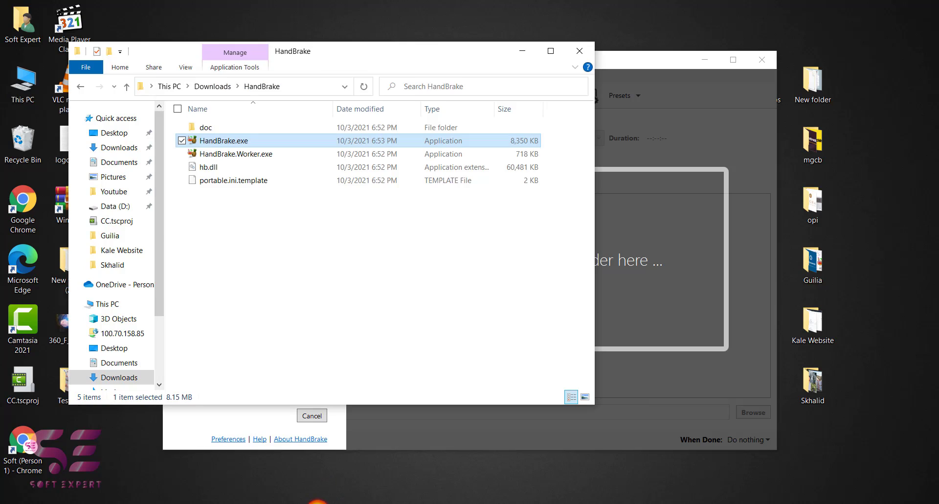
Drag the 429 MB videohive .mov from Downloads into HandBrake as the source video
left_click(117, 147)
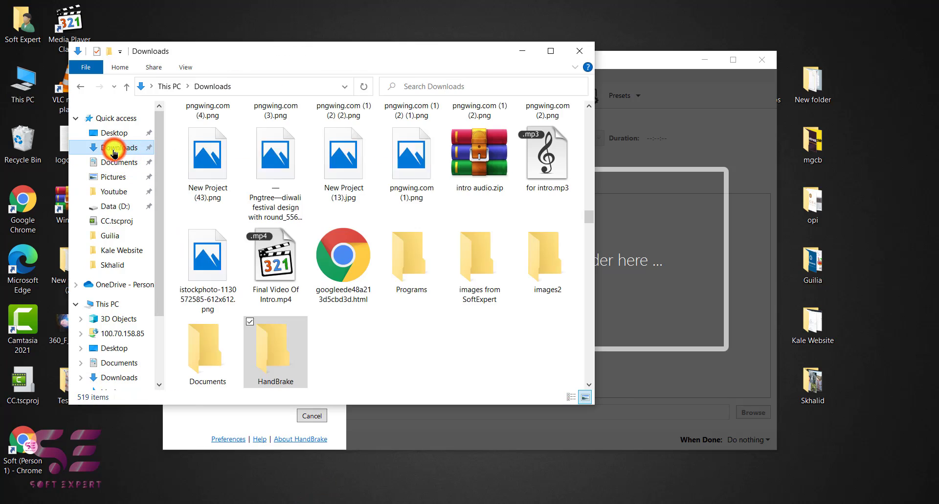
scroll(317, 212, "up", 15)
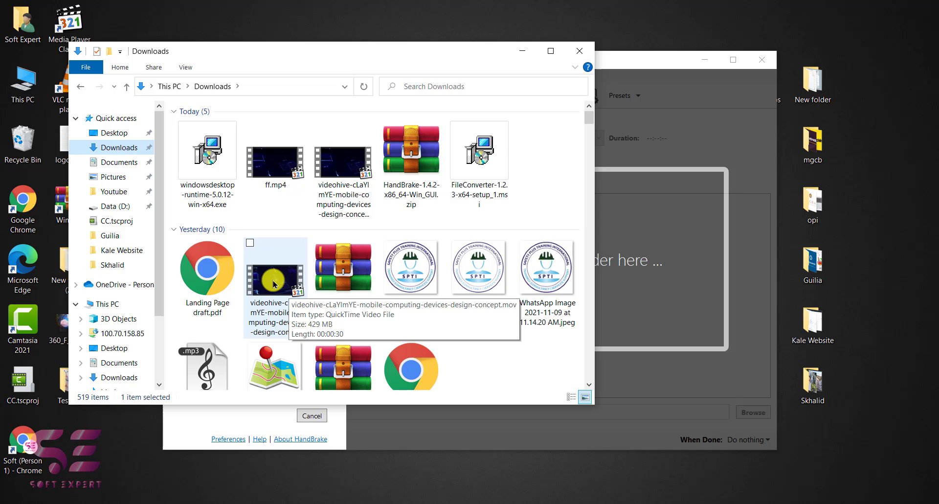
left_click_drag(273, 284, 635, 219)
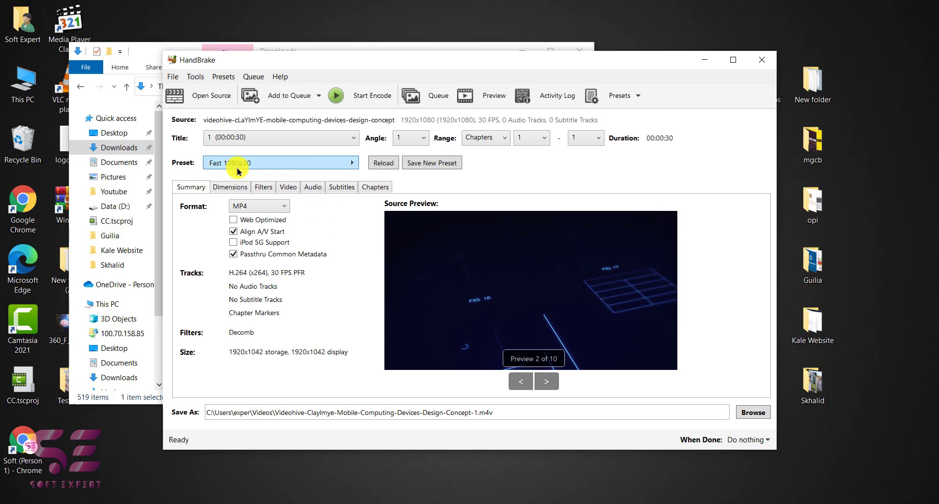
left_click(316, 164)
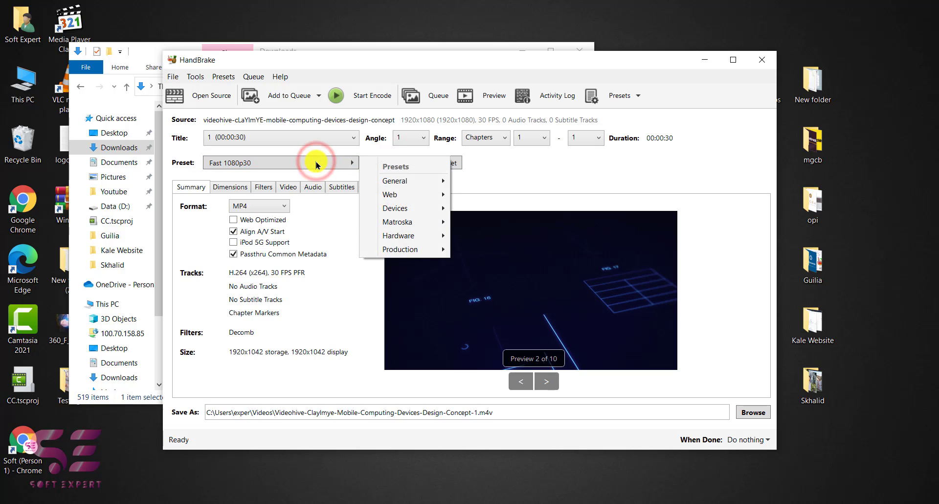
mouse_move(418, 180)
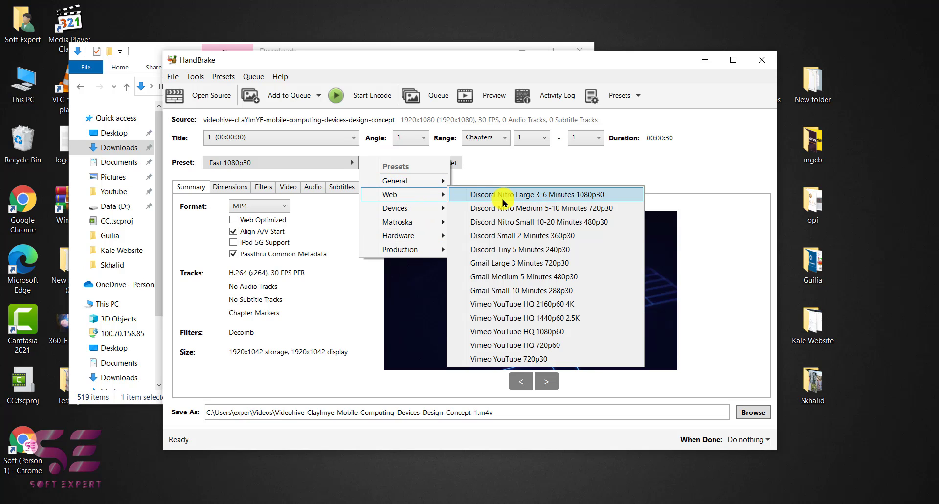
mouse_move(417, 211)
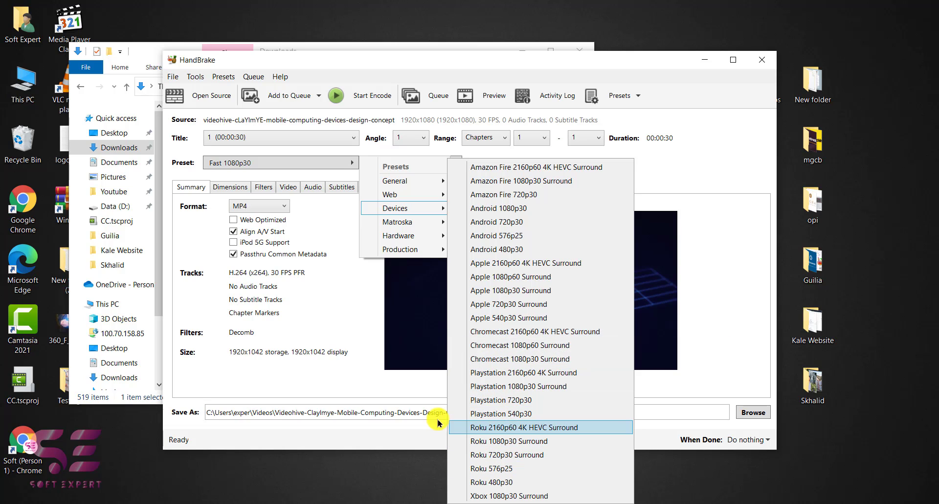
mouse_move(400, 228)
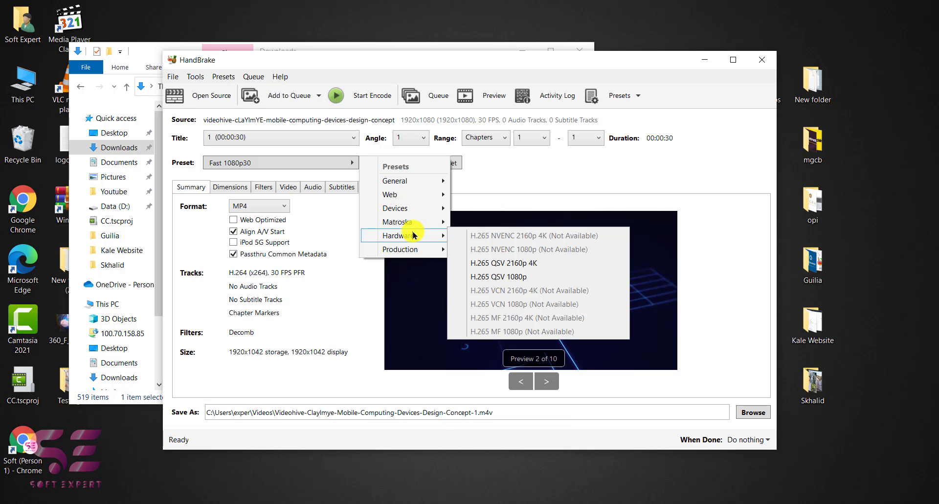
mouse_move(411, 251)
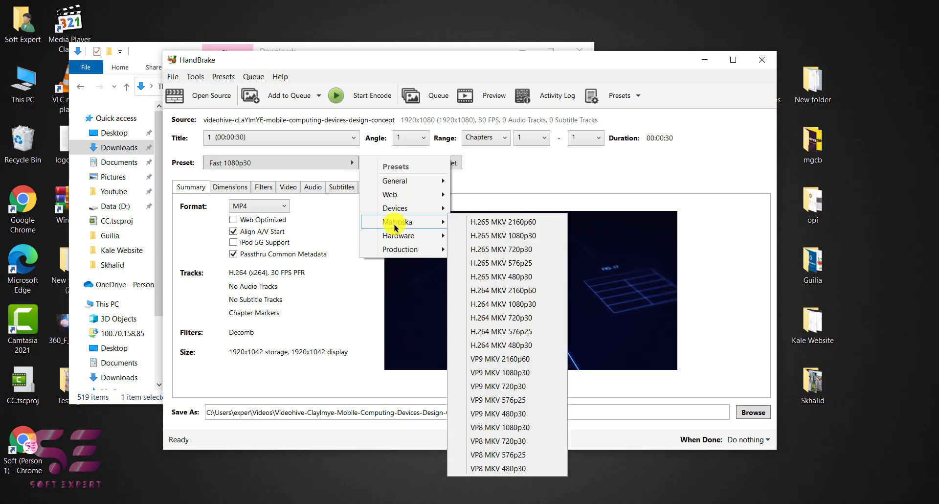
left_click(655, 390)
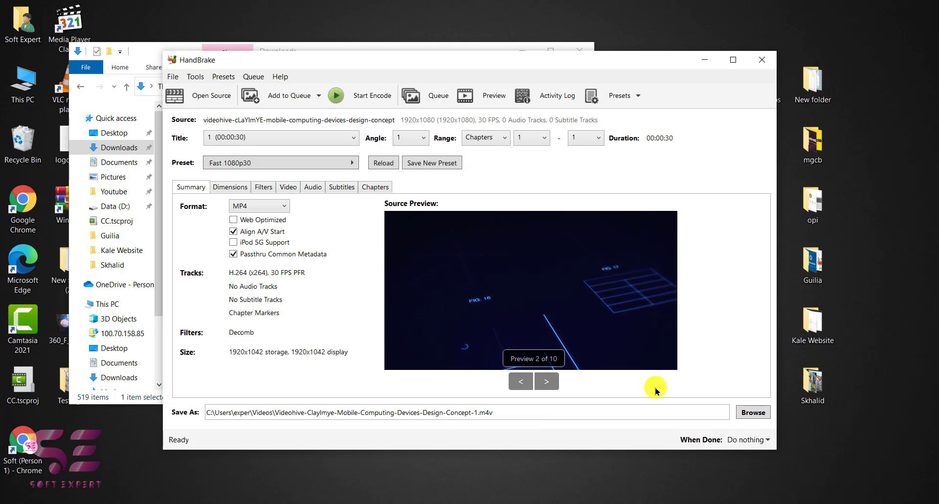
Set HandBrake's output destination to the Desktop and keep MP4 as the container
left_click(752, 415)
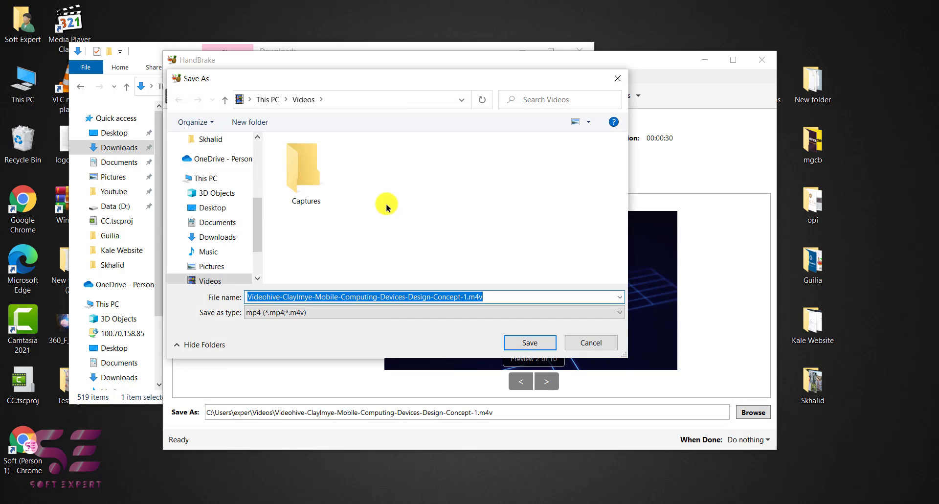
left_click(223, 209)
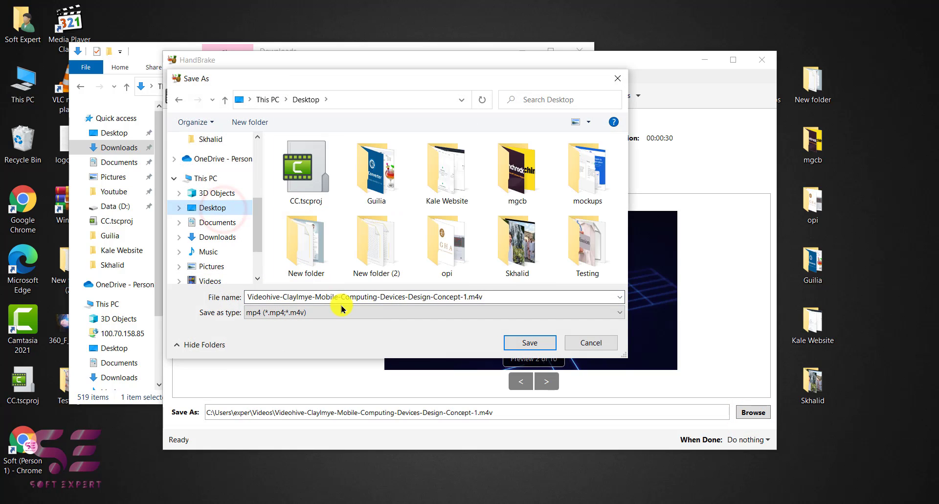
left_click(463, 309)
left_click(524, 342)
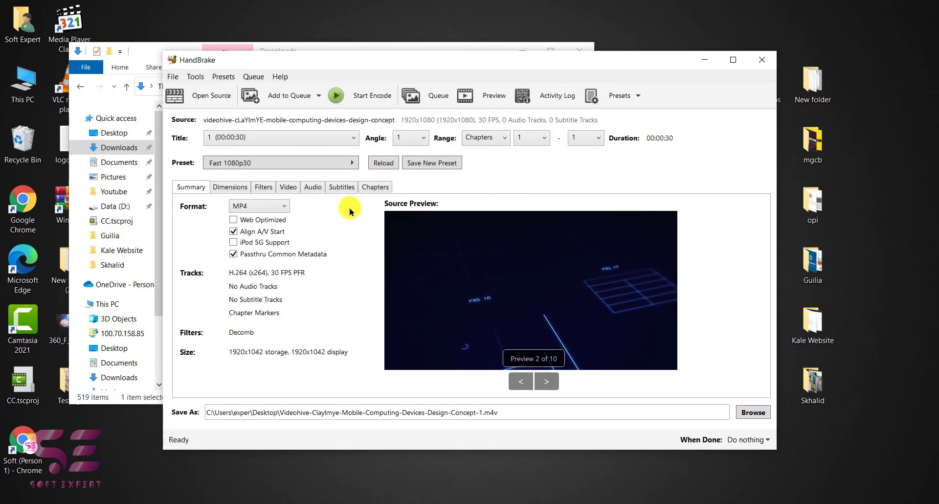
left_click(246, 208)
left_click(307, 219)
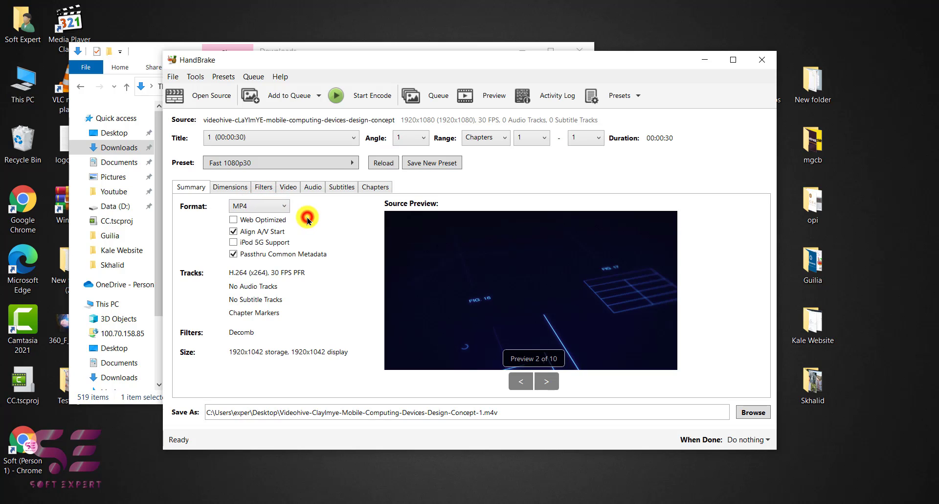
Keep the Dimensions resolution limit at 1080p HD, then bring up the Filters settings
left_click(226, 191)
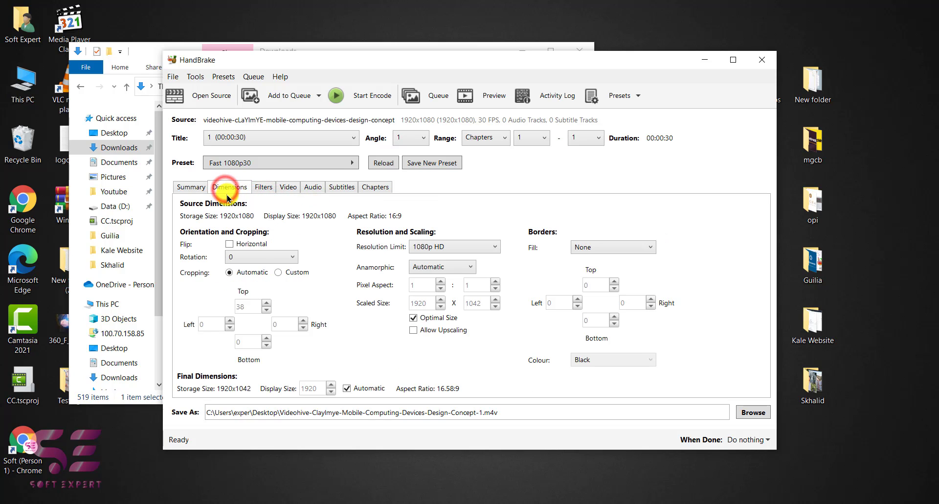
left_click(451, 246)
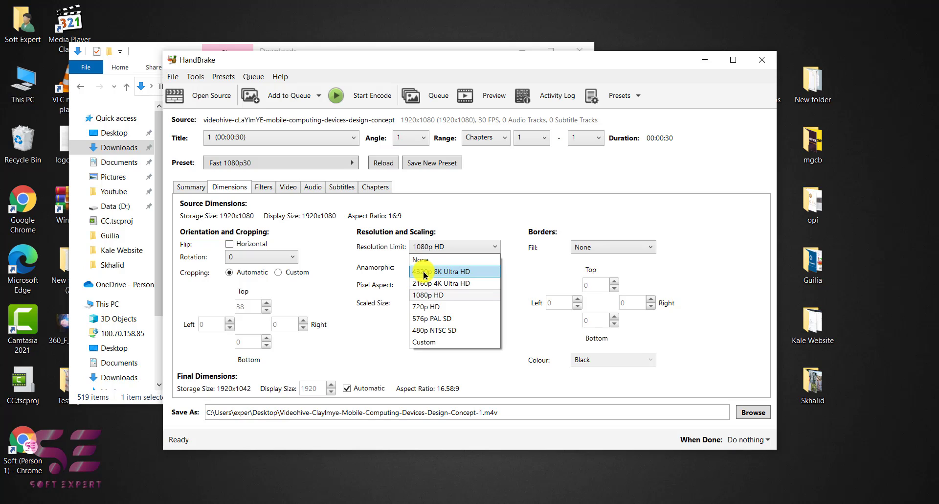
left_click(462, 218)
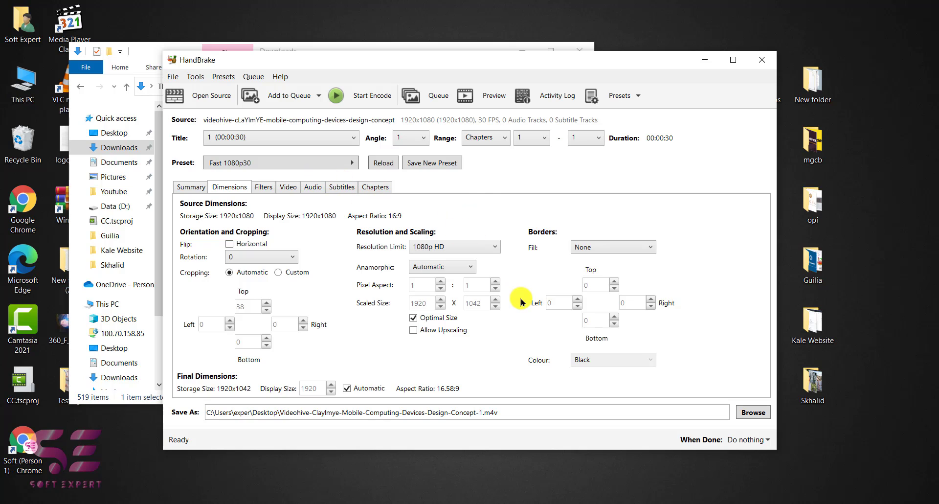
left_click(264, 187)
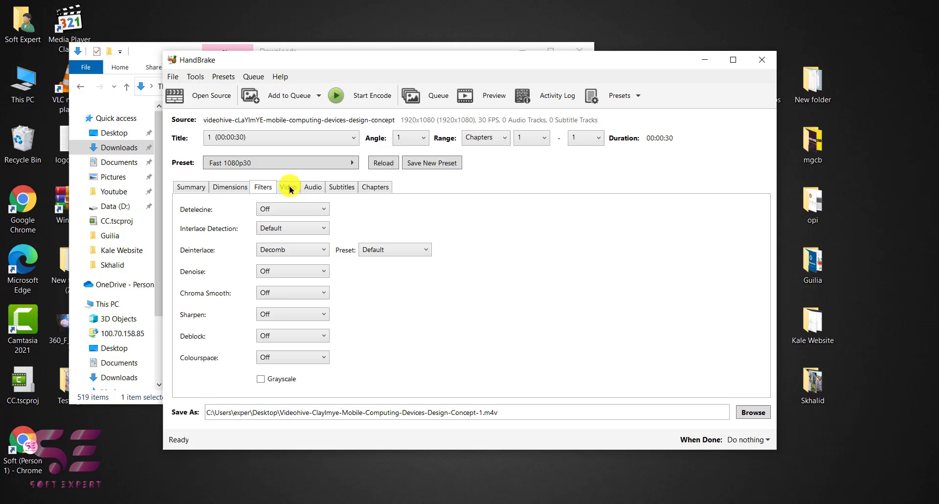
Set HandBrake's Video Encoder to H.265 (x265) in the Video settings
left_click(289, 188)
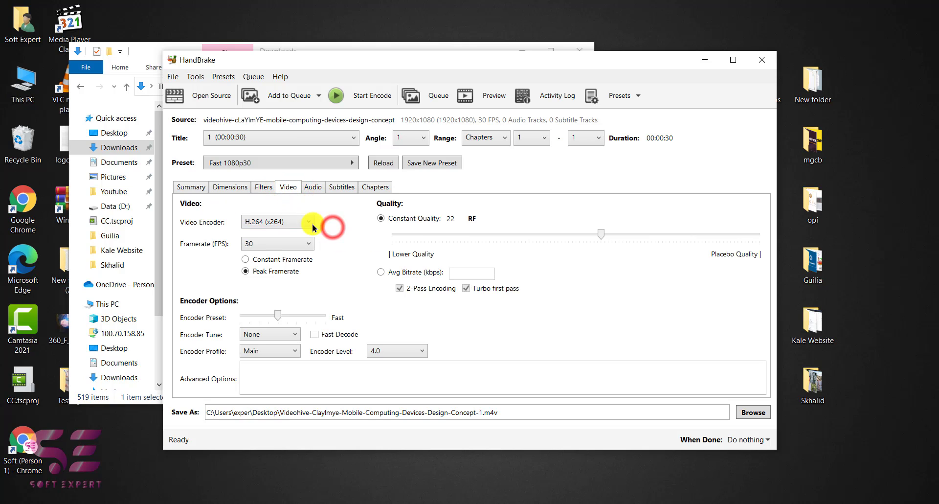
left_click(287, 221)
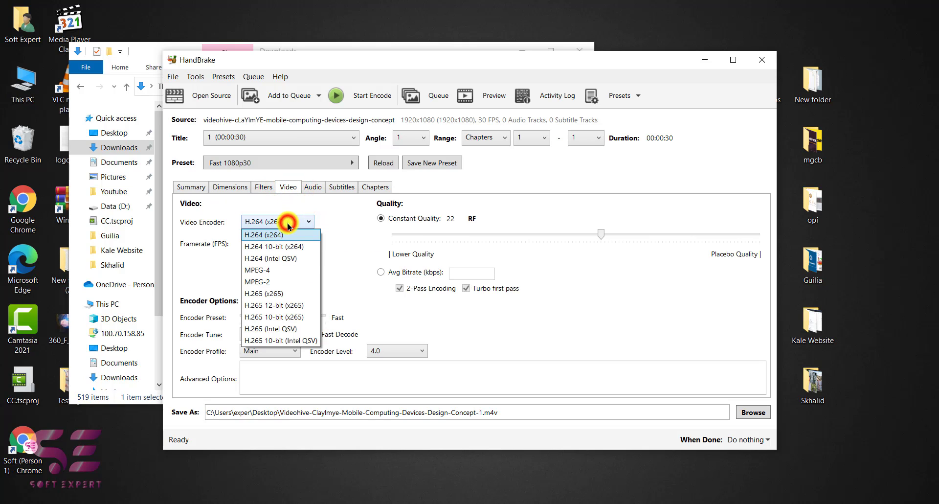
left_click(276, 296)
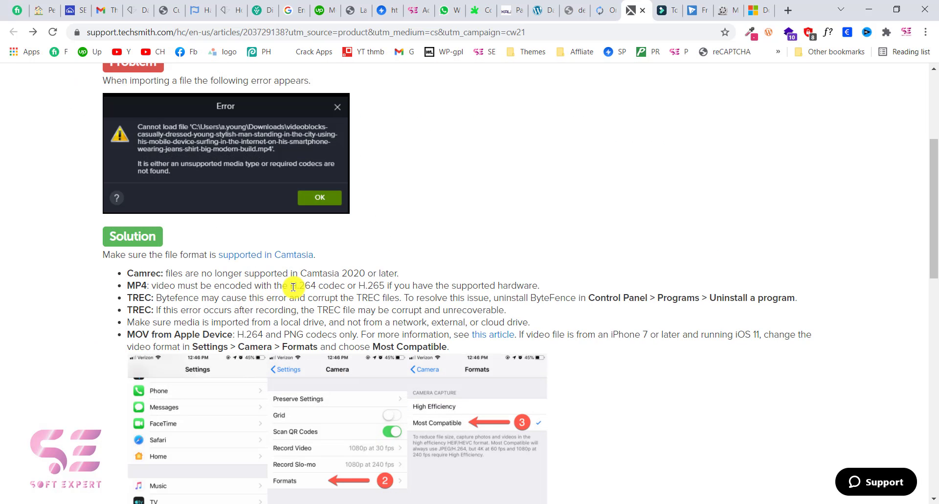
left_click(360, 287)
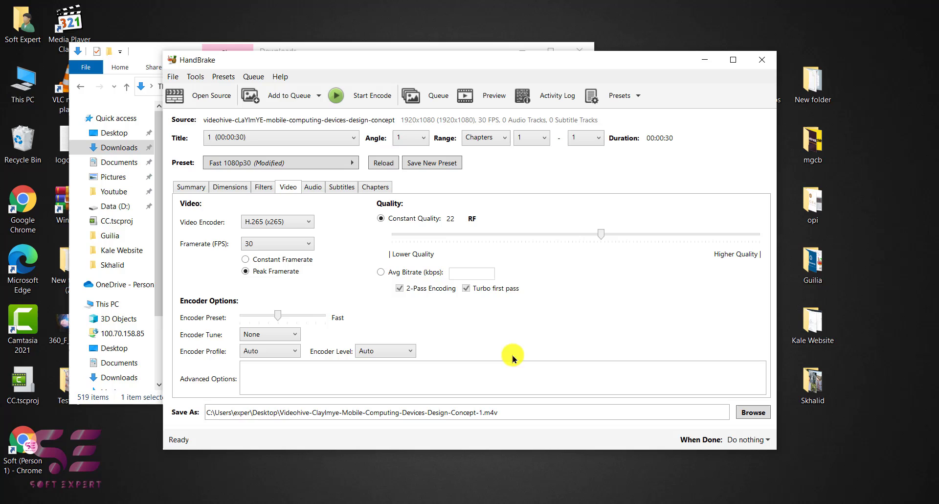
Start the H.265 encode from the Summary, wait for Queue Finished, then minimize HandBrake
left_click(191, 186)
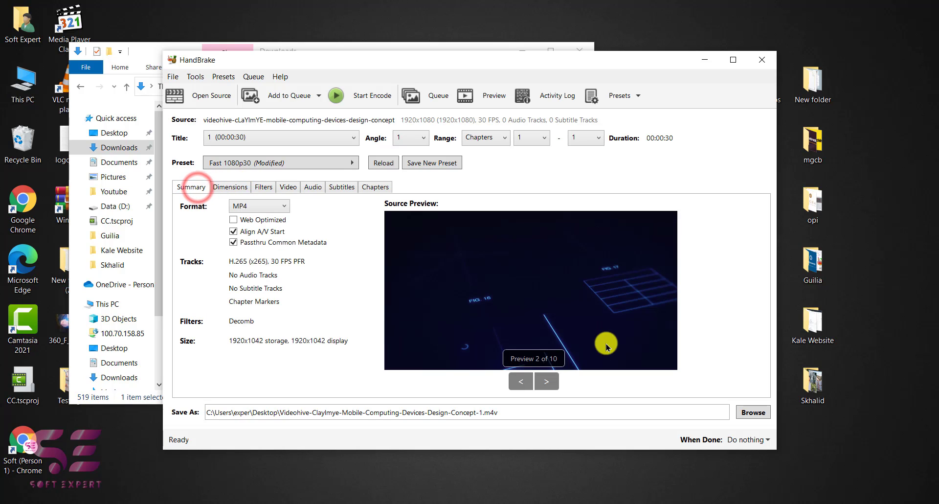
left_click(352, 104)
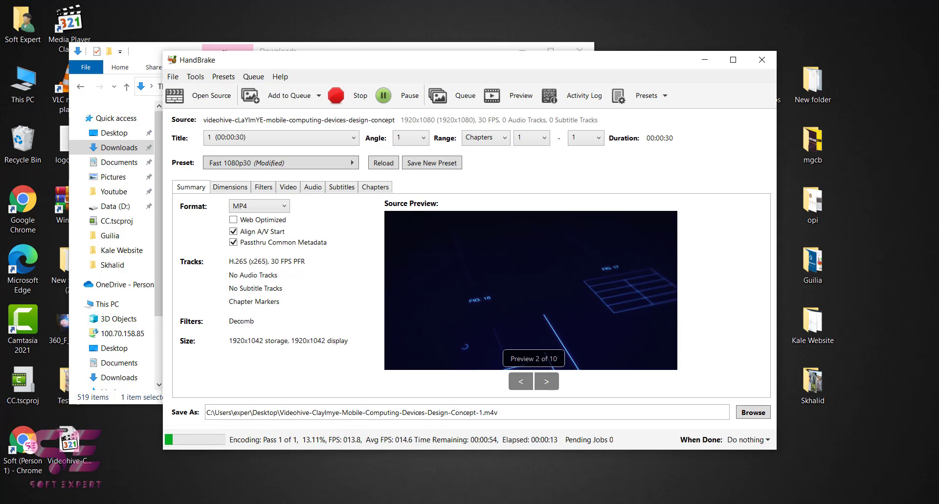
left_click(488, 243)
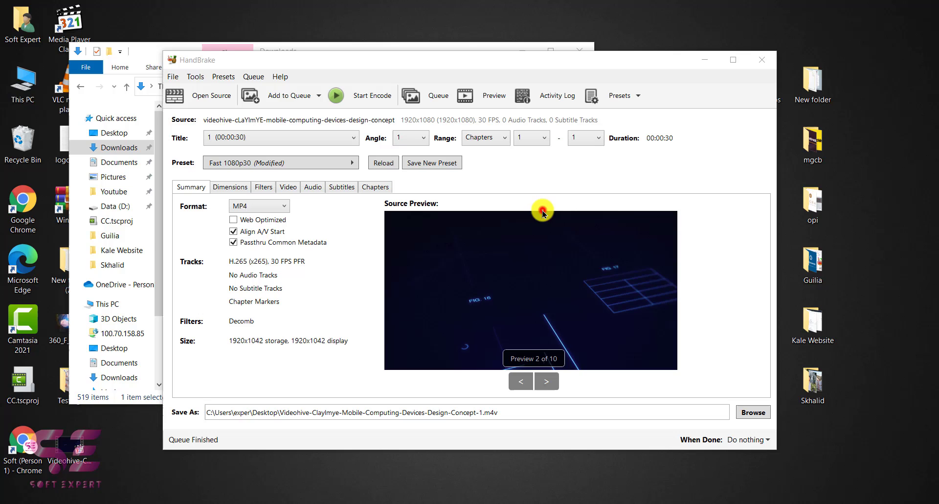
left_click(705, 60)
Open the 3.03 MB .m4v from the desktop in MPC-HC, making it the default .m4v player
left_click(520, 52)
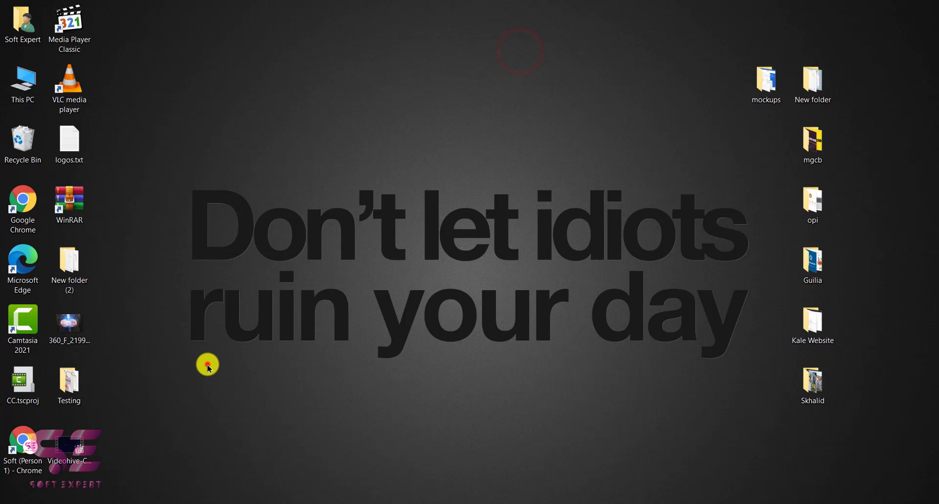
left_click_drag(207, 363, 246, 203)
mouse_move(244, 205)
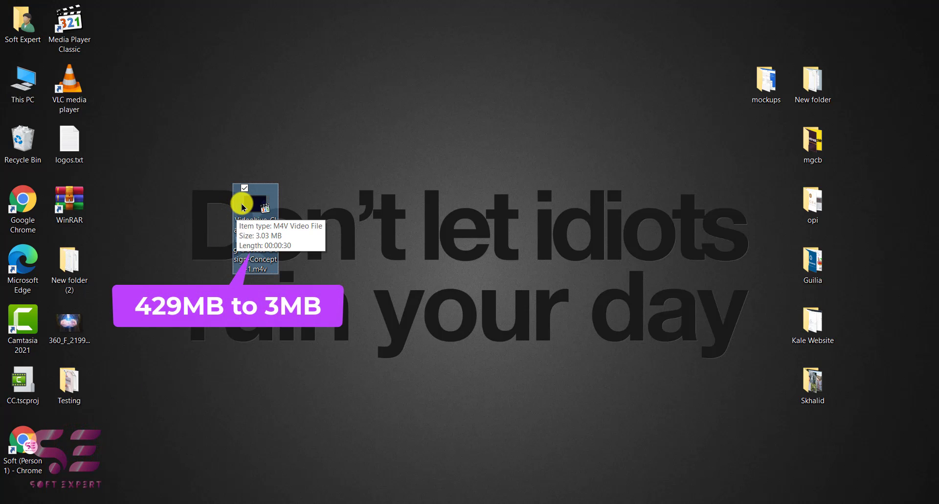
double_click(243, 207)
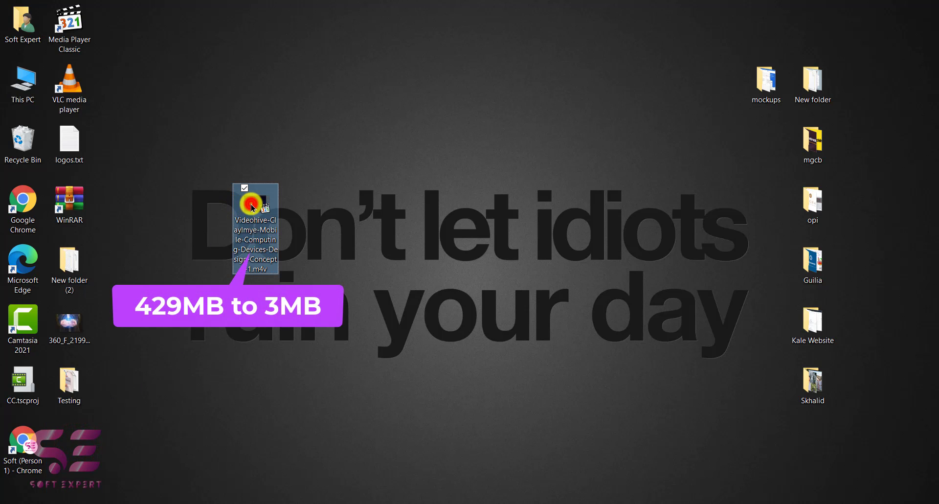
left_click(486, 394)
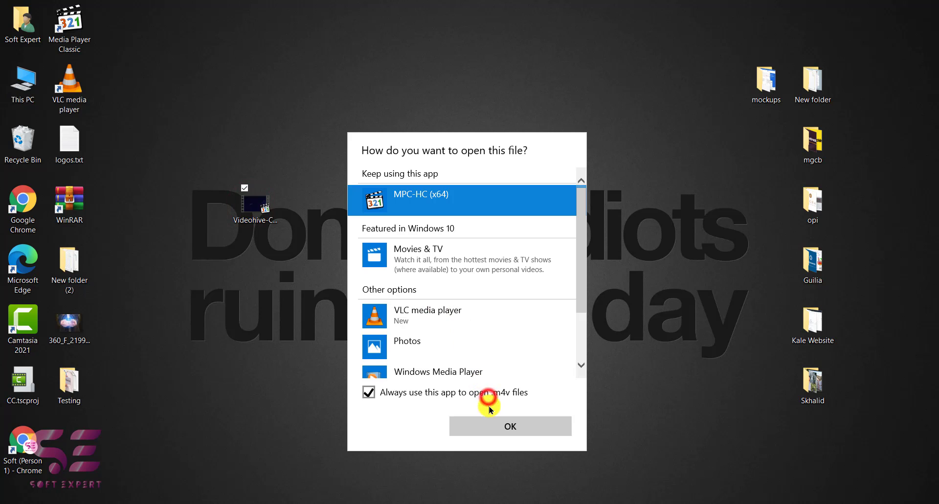
left_click(494, 427)
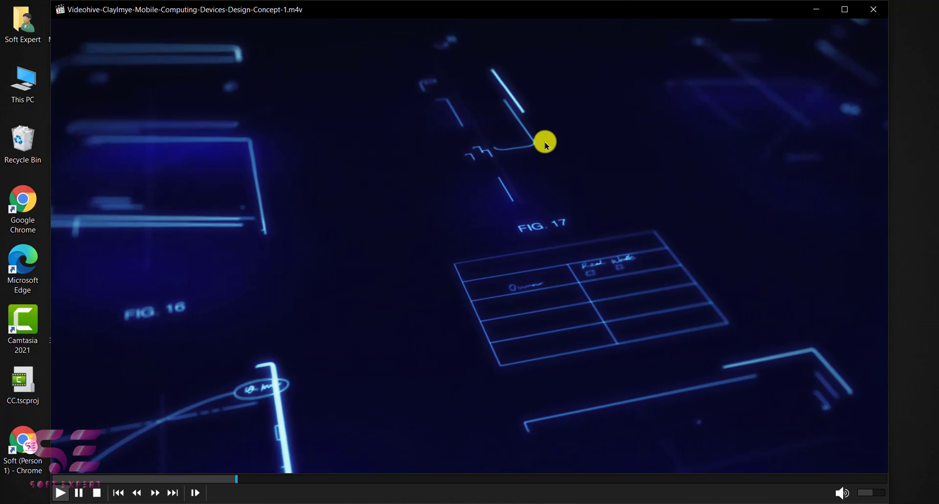
Close MPC-HC after confirming the converted video plays back fine
left_click(873, 10)
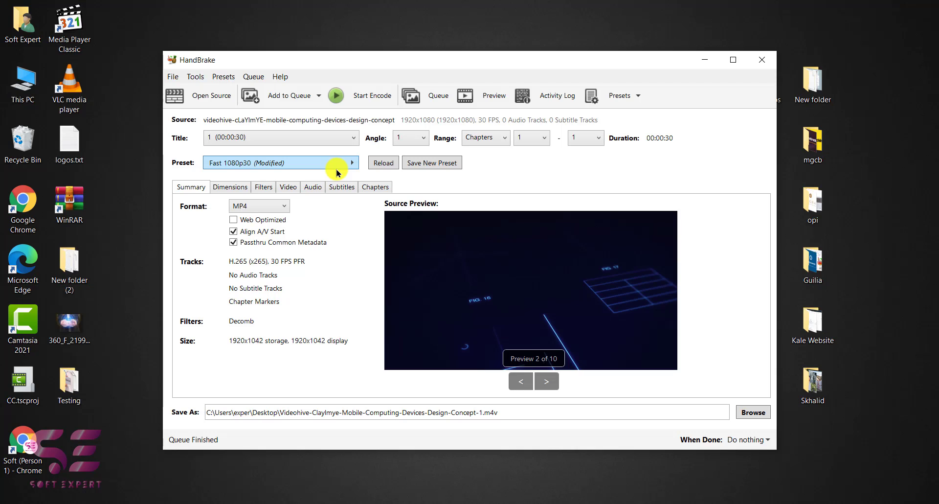